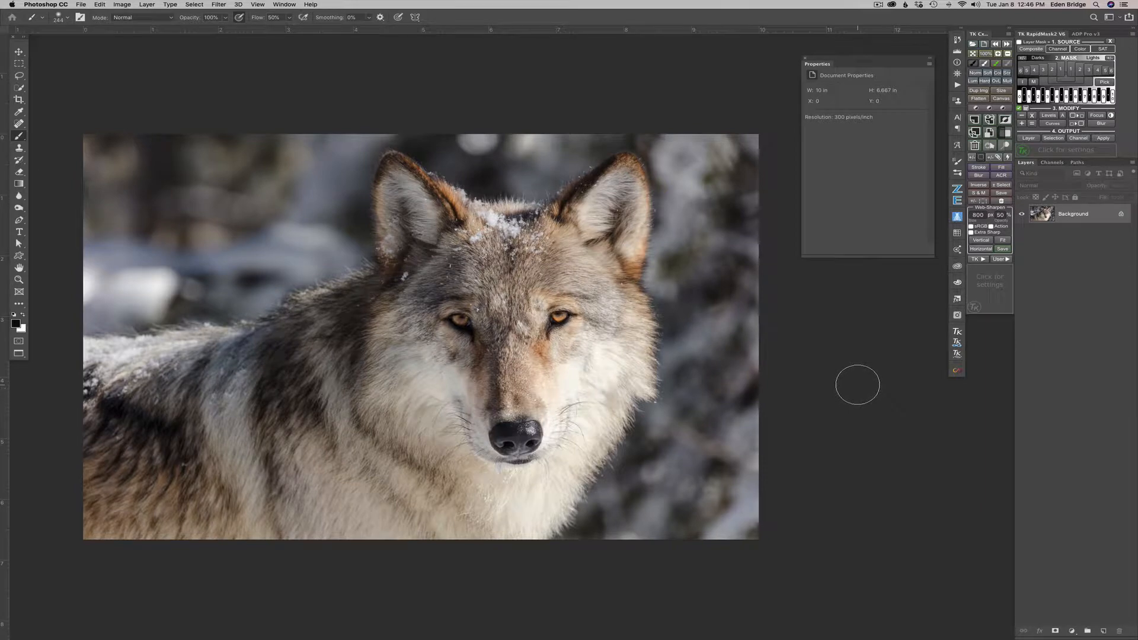
Add a Curves adjustment layer named Curves 1 and raise its midtone point to input 128, output 150
click(147, 6)
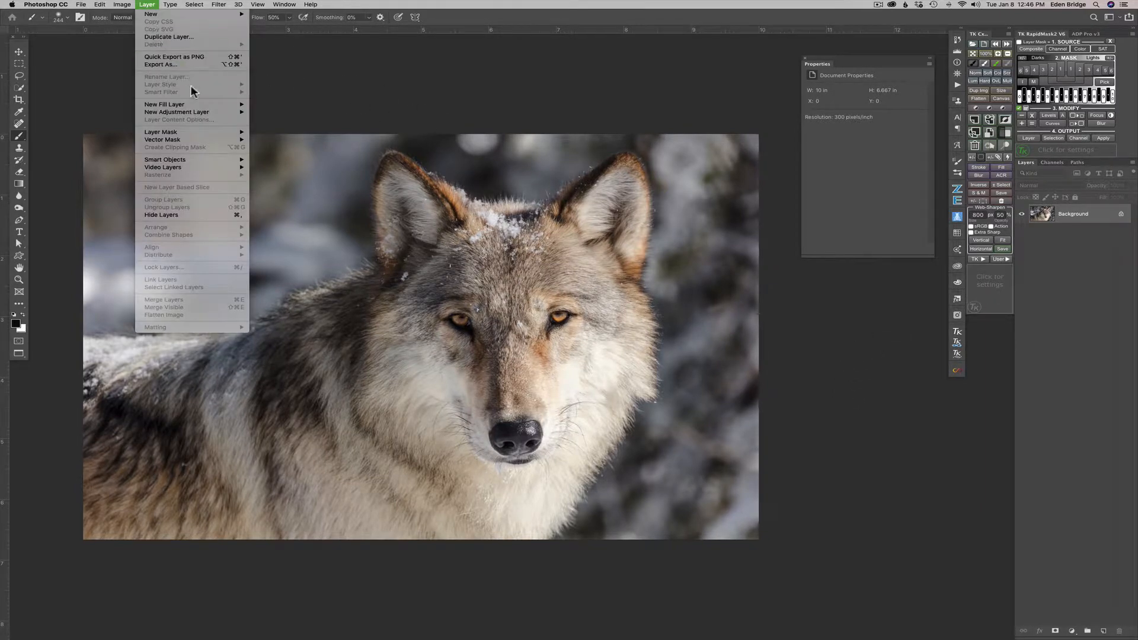
mouse_move(236, 116)
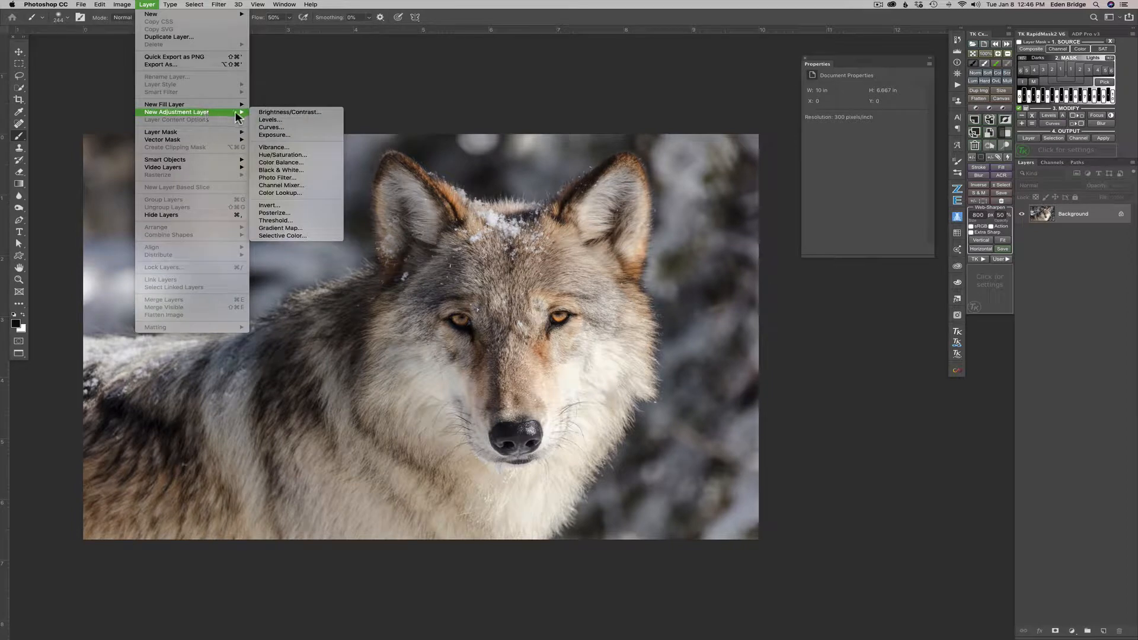
click(274, 125)
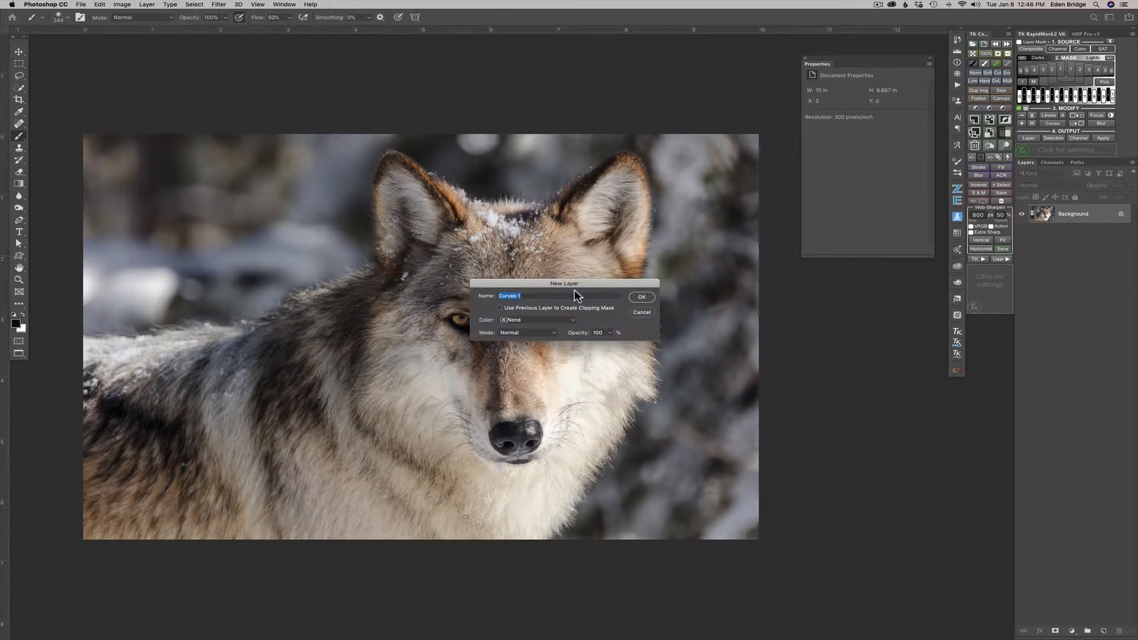
click(642, 298)
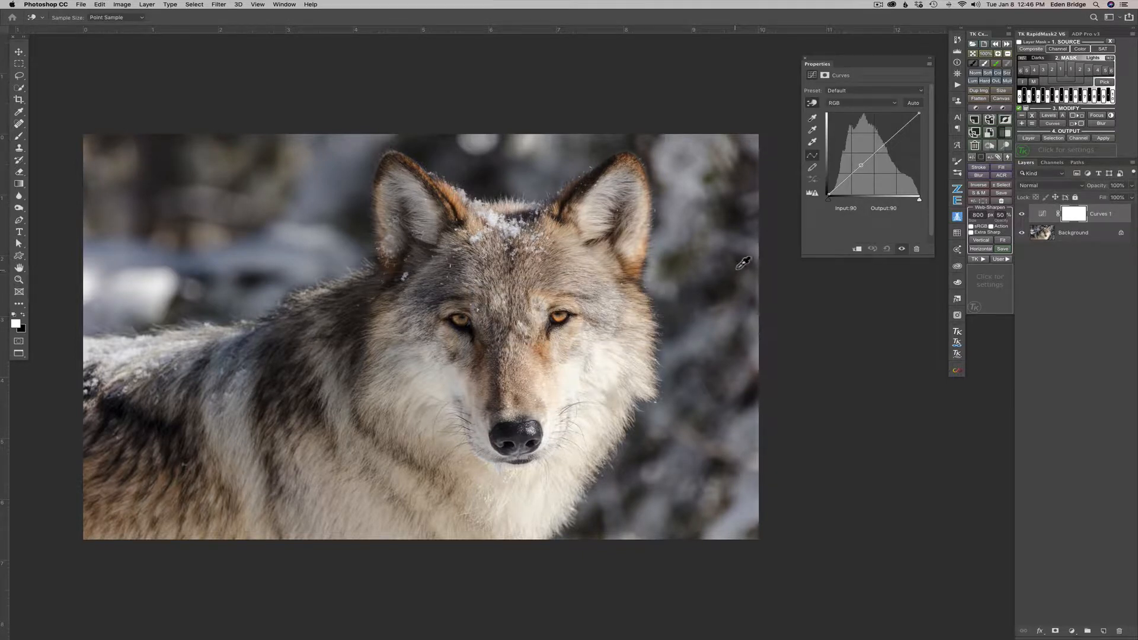
click(875, 154)
drag(874, 153, 873, 144)
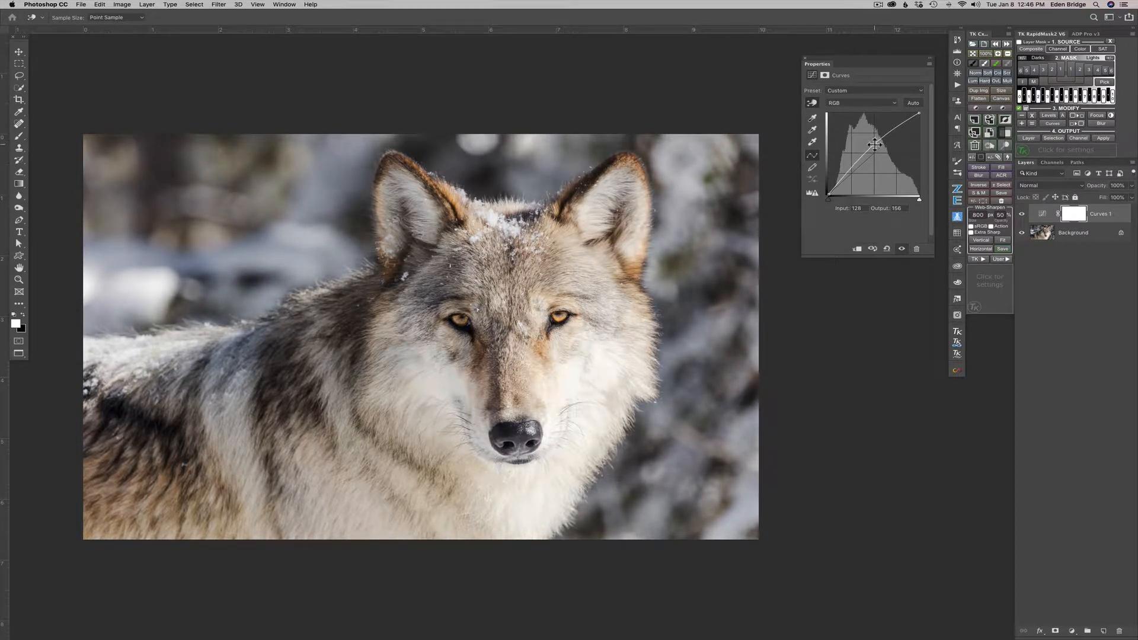
drag(874, 145, 875, 147)
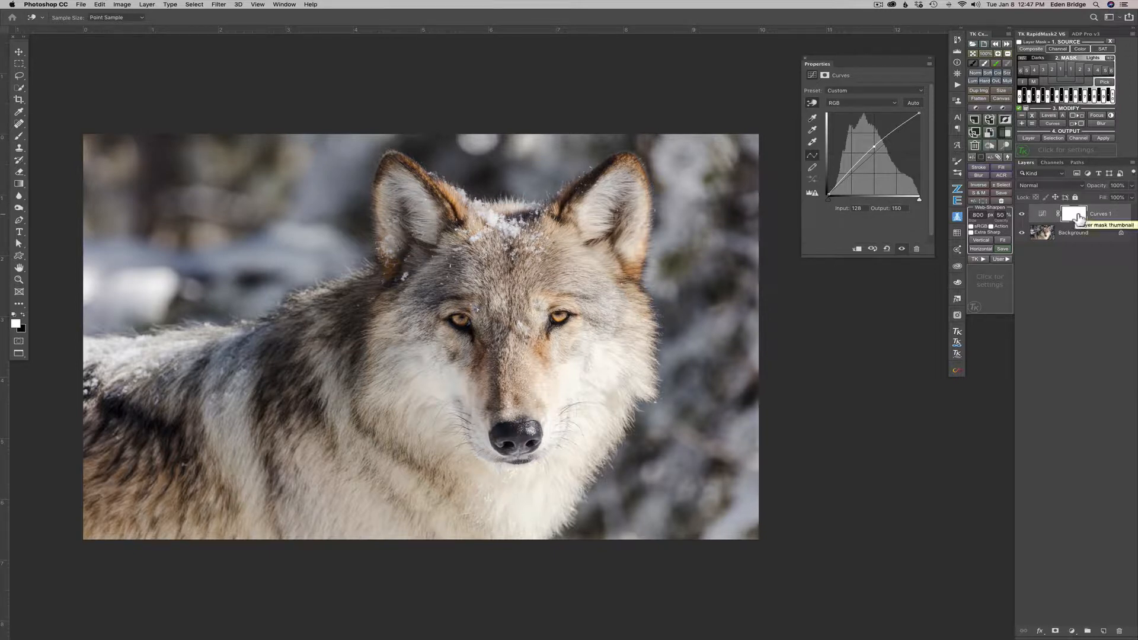
Invert the Curves 1 mask and brush white at 50% flow over the wolf's ears, face and chest fur
click(1078, 218)
key(super+i)
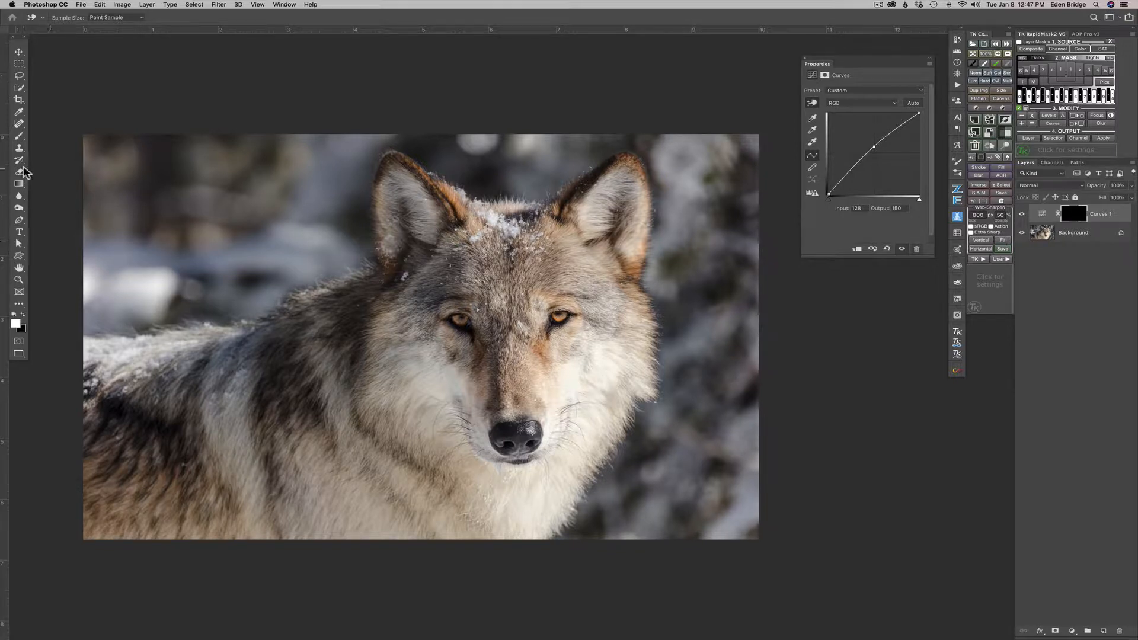
click(20, 137)
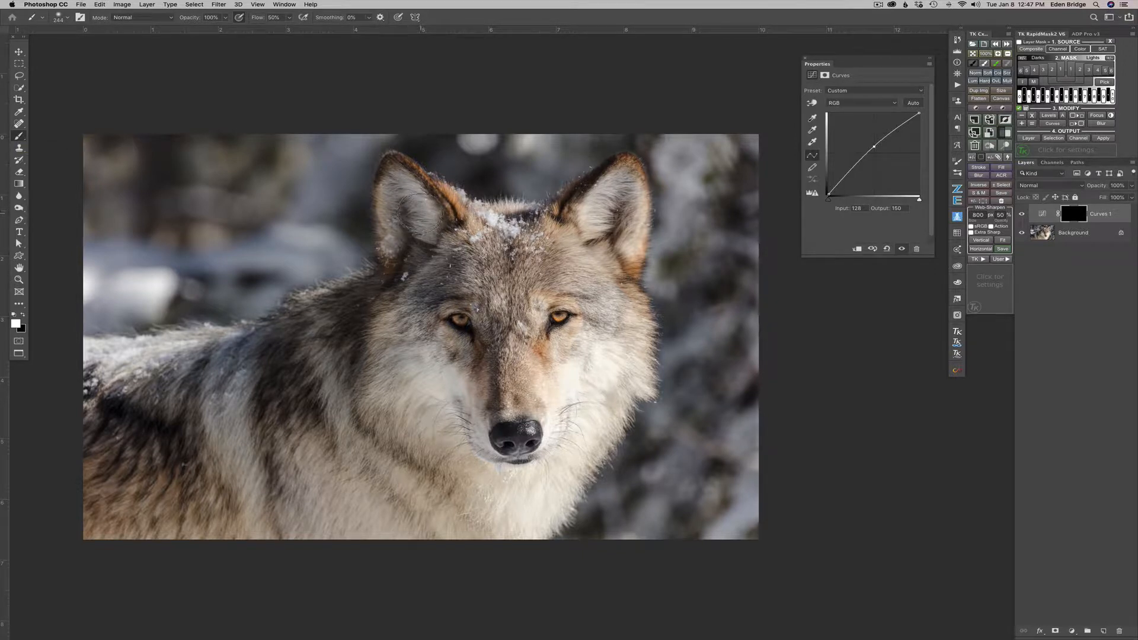
drag(420, 213, 450, 237)
mouse_move(403, 196)
mouse_down()
mouse_move(403, 230)
mouse_move(514, 213)
mouse_move(643, 303)
mouse_move(477, 320)
mouse_move(566, 304)
mouse_move(544, 313)
mouse_move(516, 253)
mouse_move(434, 353)
mouse_move(388, 364)
mouse_move(385, 325)
mouse_move(382, 372)
mouse_move(418, 485)
mouse_move(433, 469)
mouse_move(478, 512)
mouse_move(599, 435)
mouse_move(592, 358)
mouse_move(592, 372)
mouse_move(414, 378)
mouse_move(467, 398)
mouse_move(608, 304)
mouse_move(601, 287)
mouse_move(596, 317)
mouse_up()
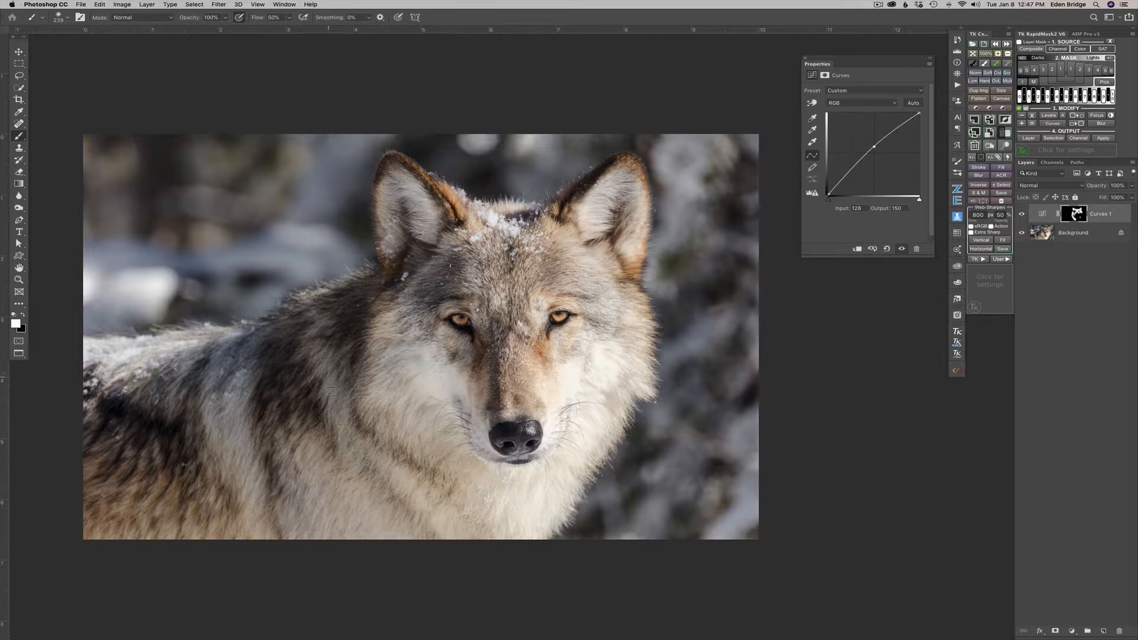
drag(349, 418, 357, 420)
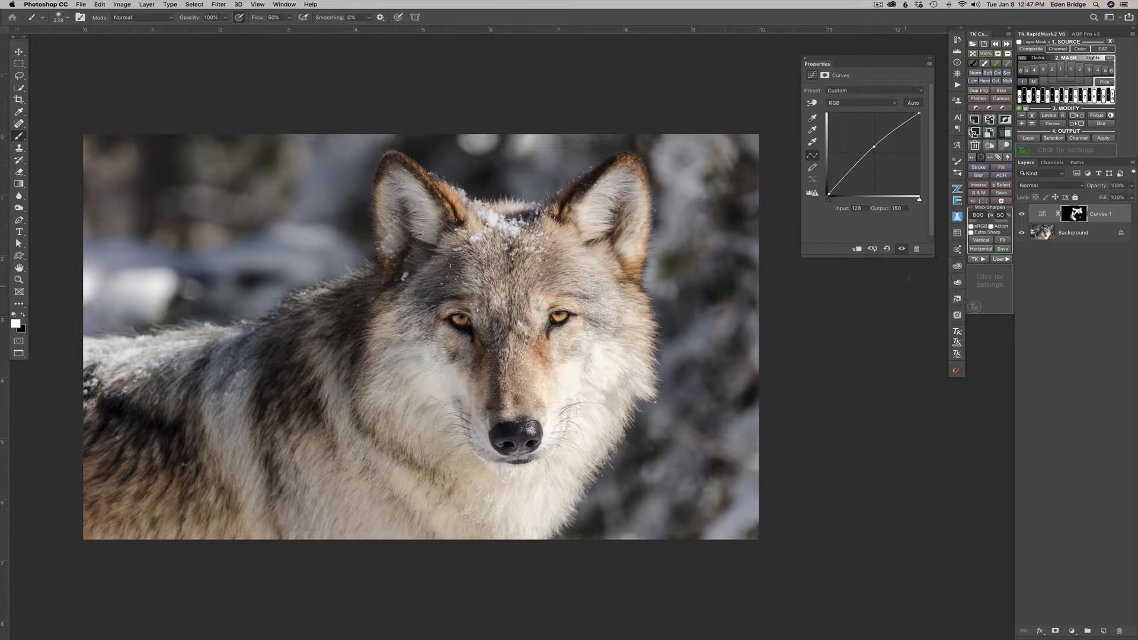
Compare the image with Curves 1 hidden and shown, and inspect its painted layer mask on its own
click(1023, 217)
click(1022, 215)
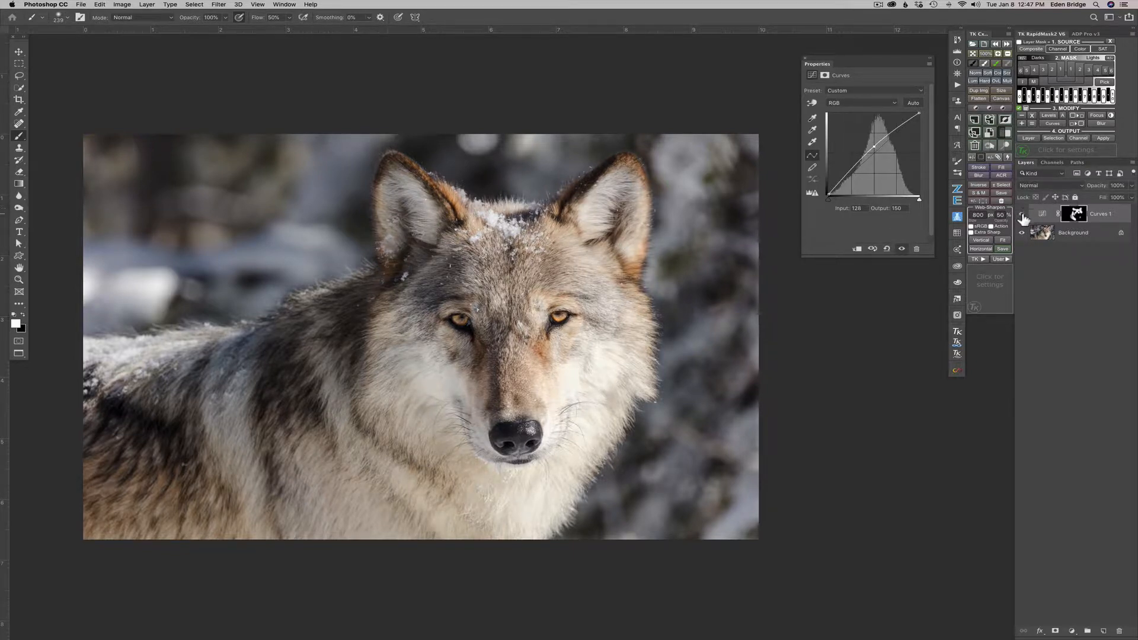
click(1023, 216)
click(1023, 217)
alt+click(1076, 215)
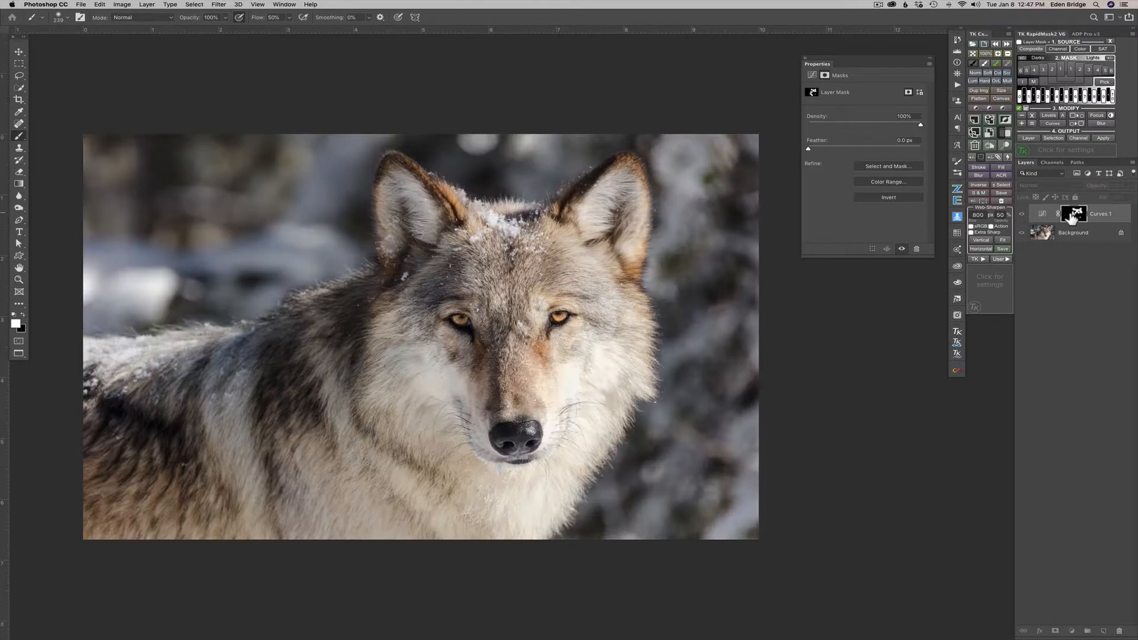
alt+click(1076, 215)
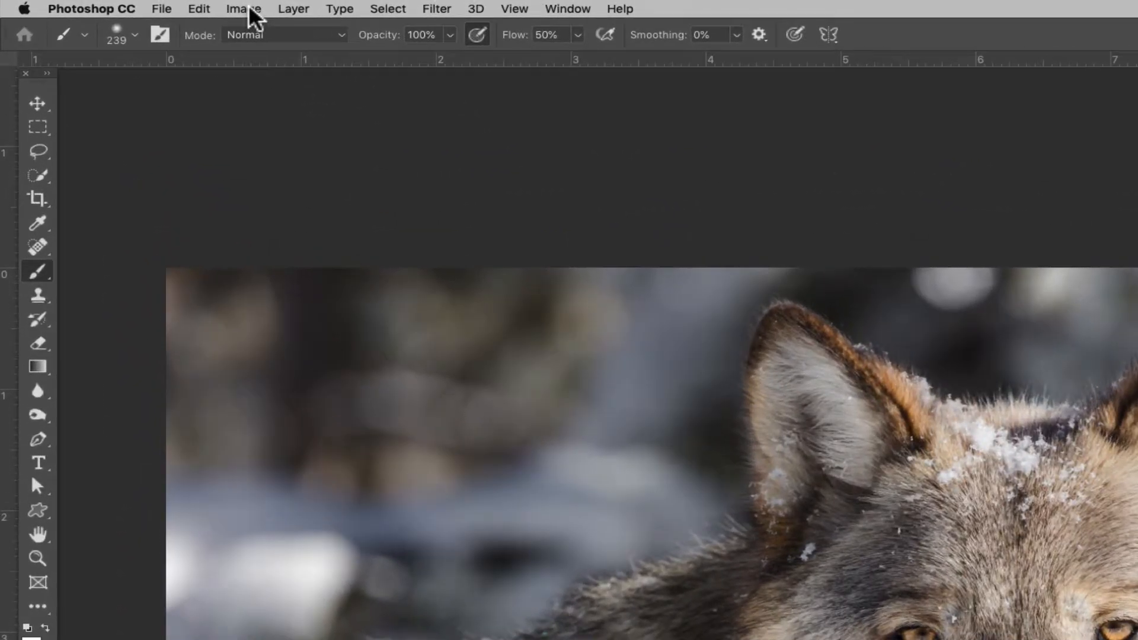
Use Apply Image on the Curves 1 mask with the Merged layer, RGB channel, Multiply blending and 100% opacity
click(123, 4)
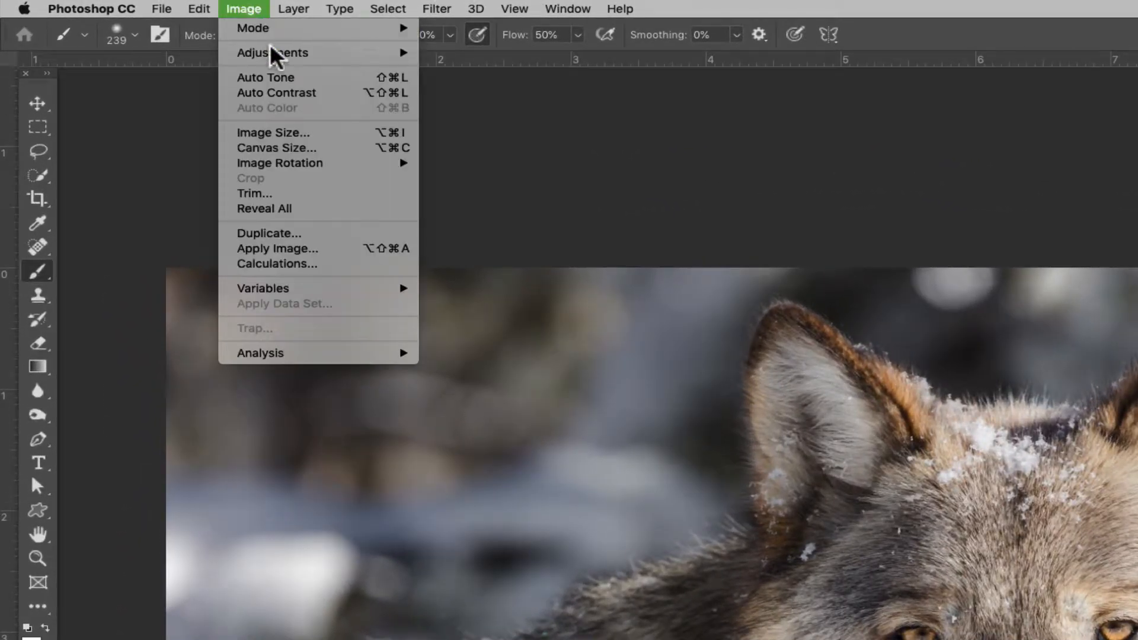
click(309, 250)
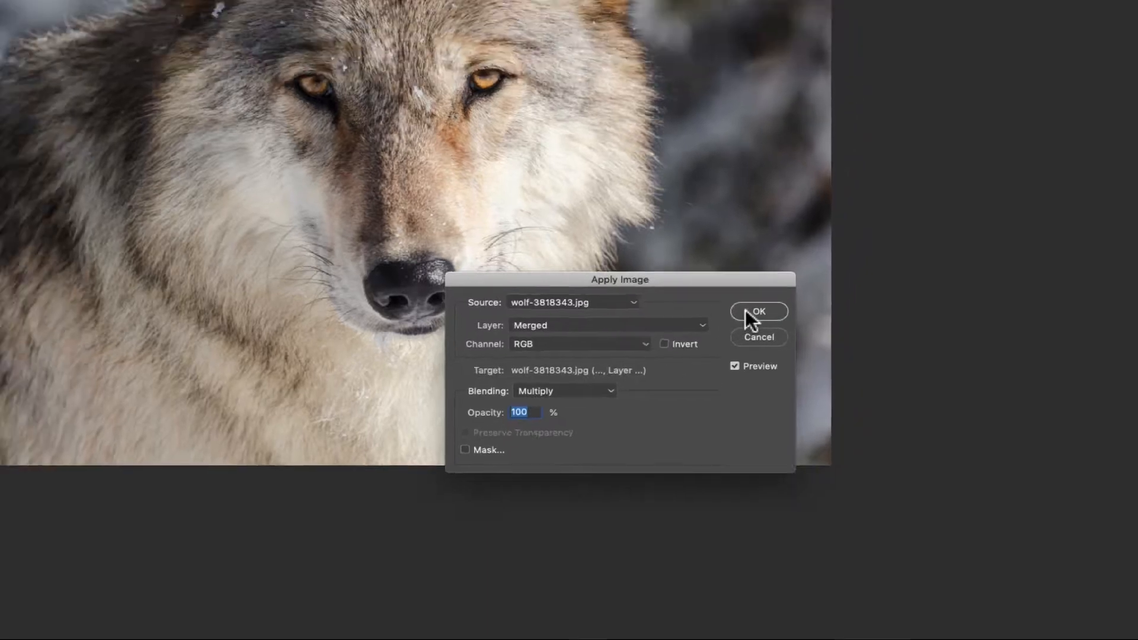
click(760, 261)
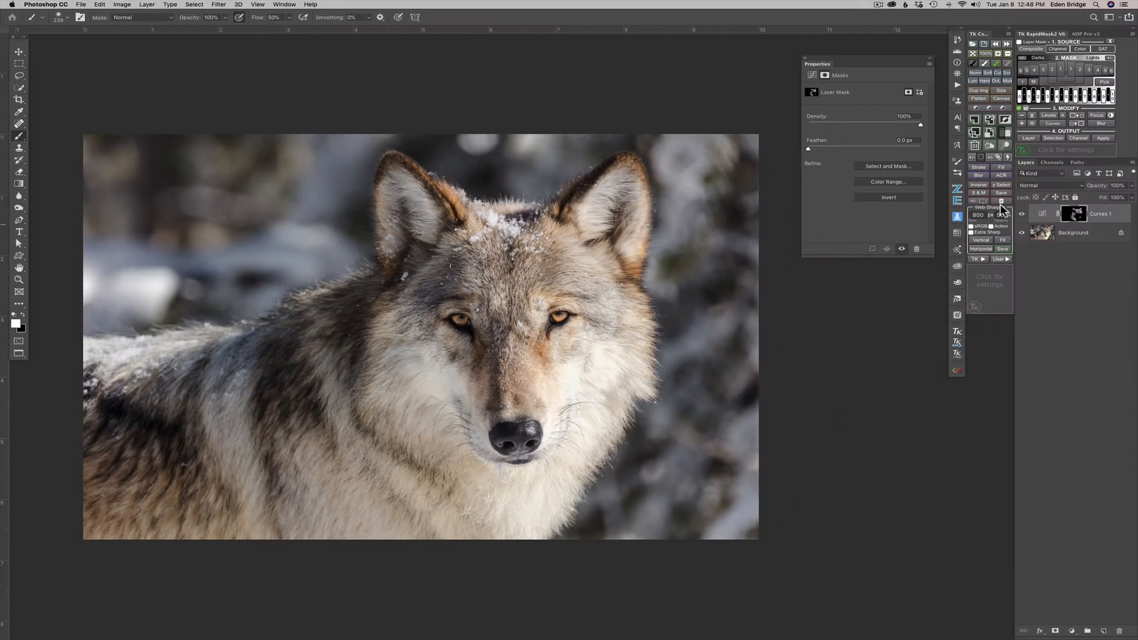
Compare the image with Curves 1 off and on, and raise its midtone point slightly further
click(1022, 215)
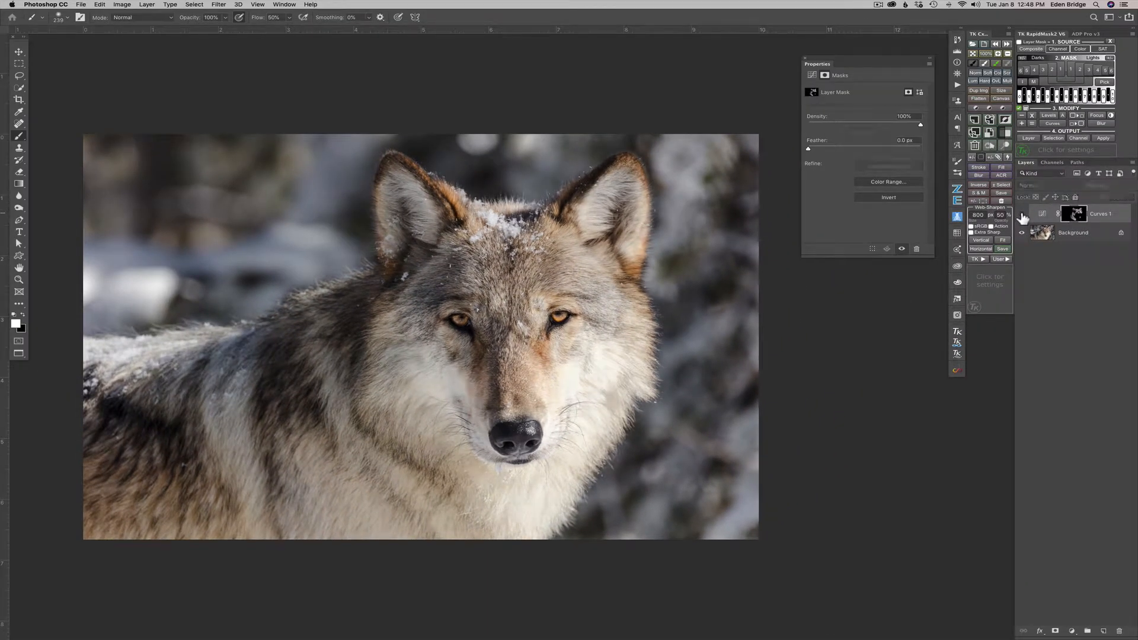
click(1022, 215)
click(1022, 216)
click(1022, 216)
click(1022, 216)
click(1022, 216)
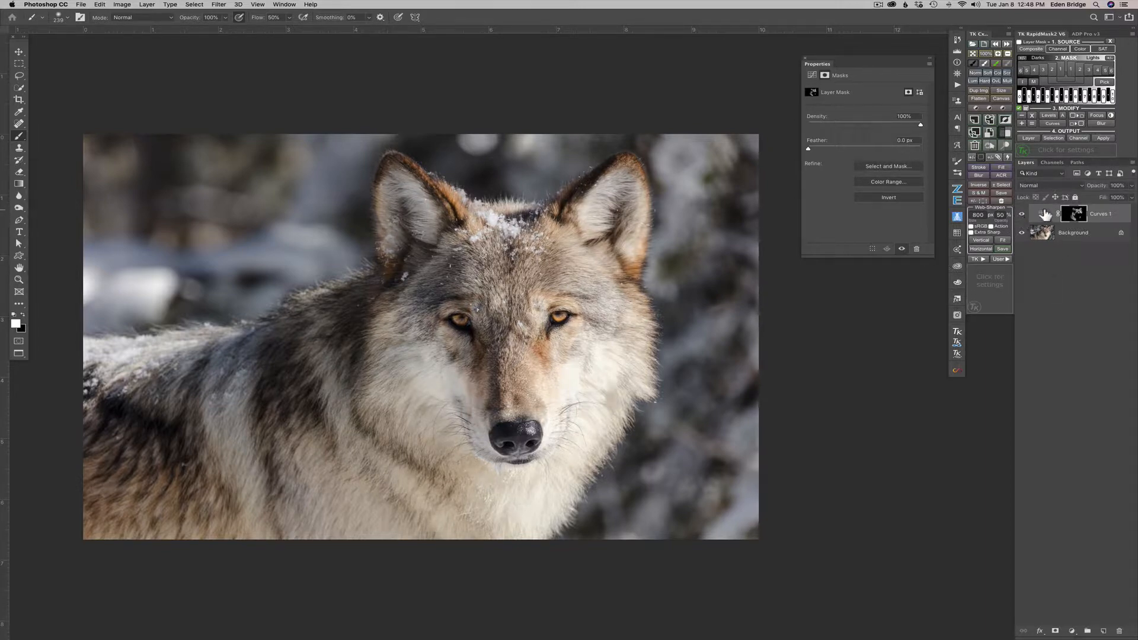
click(1044, 214)
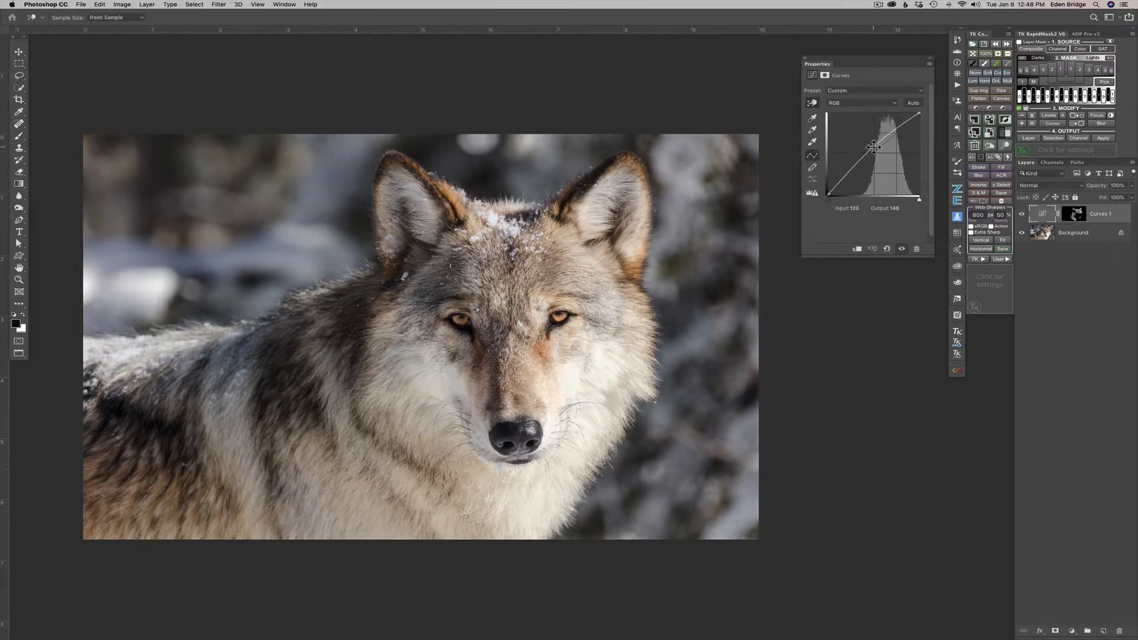
drag(873, 147, 875, 145)
Display the Curves 1 mask alone and brush white over the ear on the image's right side, returning to the photo
alt+click(1075, 216)
key(b)
key(x)
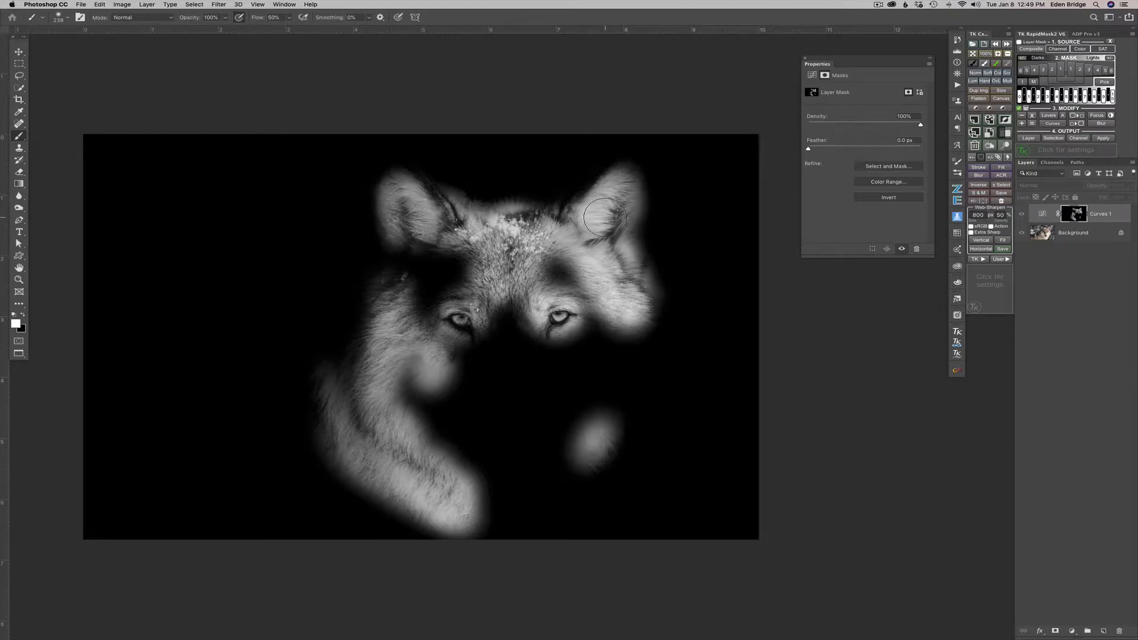
drag(605, 217, 608, 234)
alt+click(1076, 219)
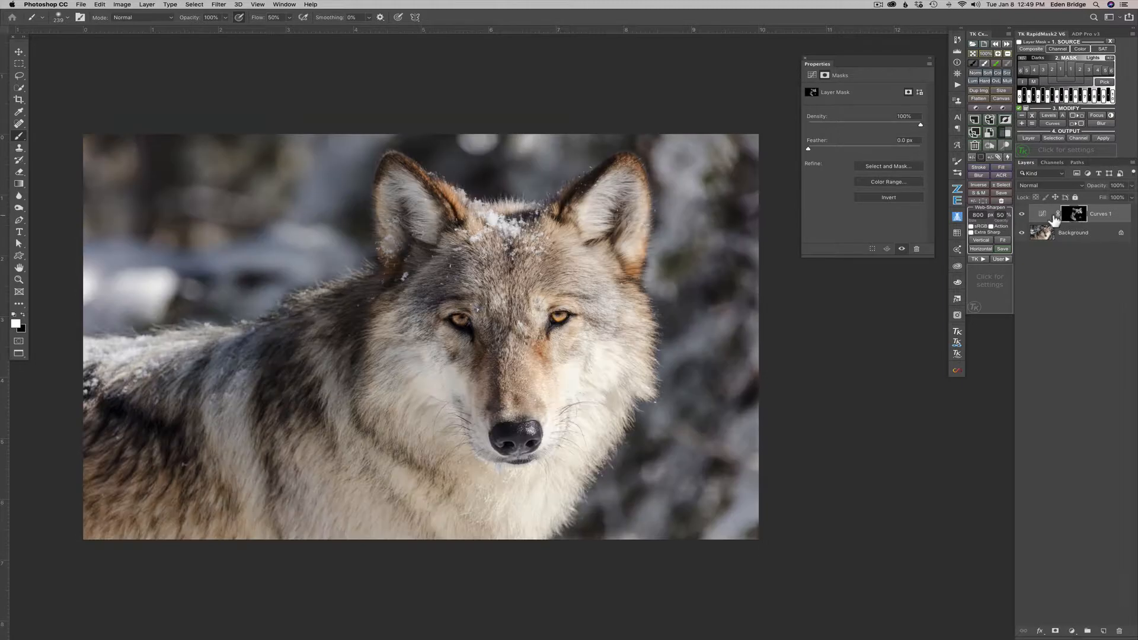
Check Curves 1 off and on, and fine-tune its midtone point to input 128, output 152
click(1022, 214)
click(1022, 215)
click(1022, 214)
click(1022, 214)
click(1042, 218)
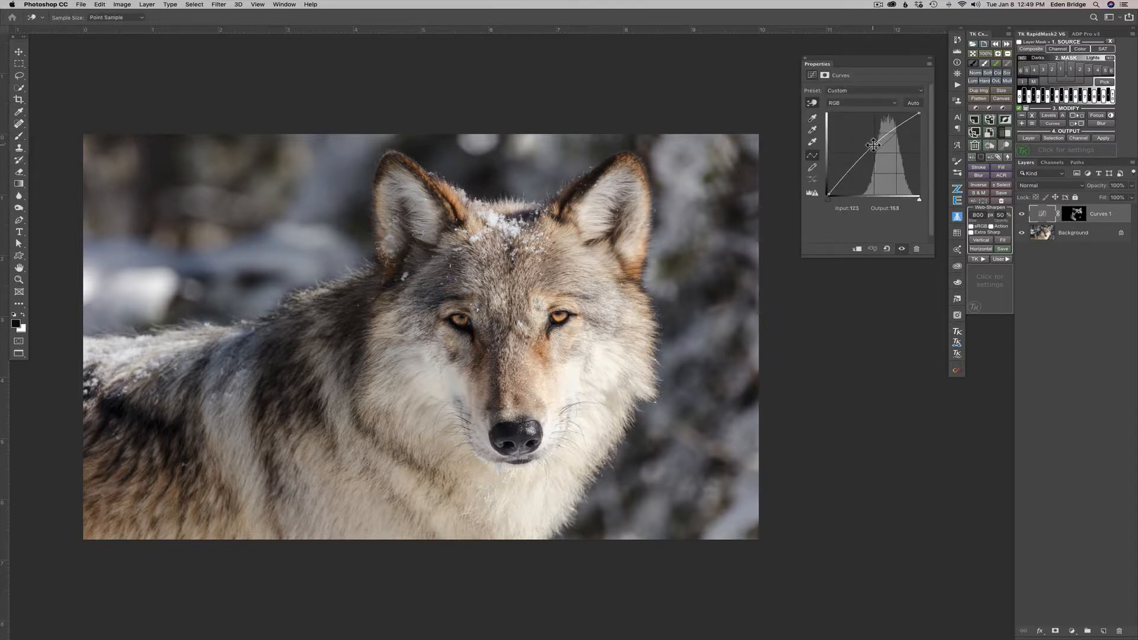
mouse_move(873, 145)
mouse_down()
mouse_move(870, 155)
mouse_move(875, 146)
mouse_up()
Add a Curves 2 adjustment layer, lower its midtone point to input 128, output 105, and invert its mask
click(147, 5)
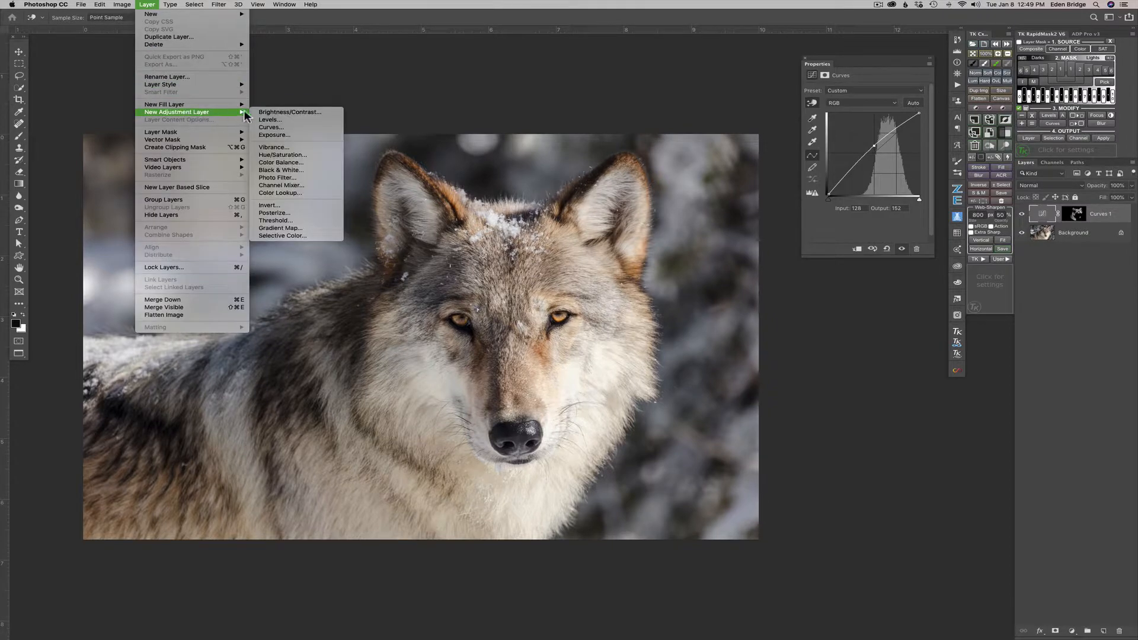
click(281, 128)
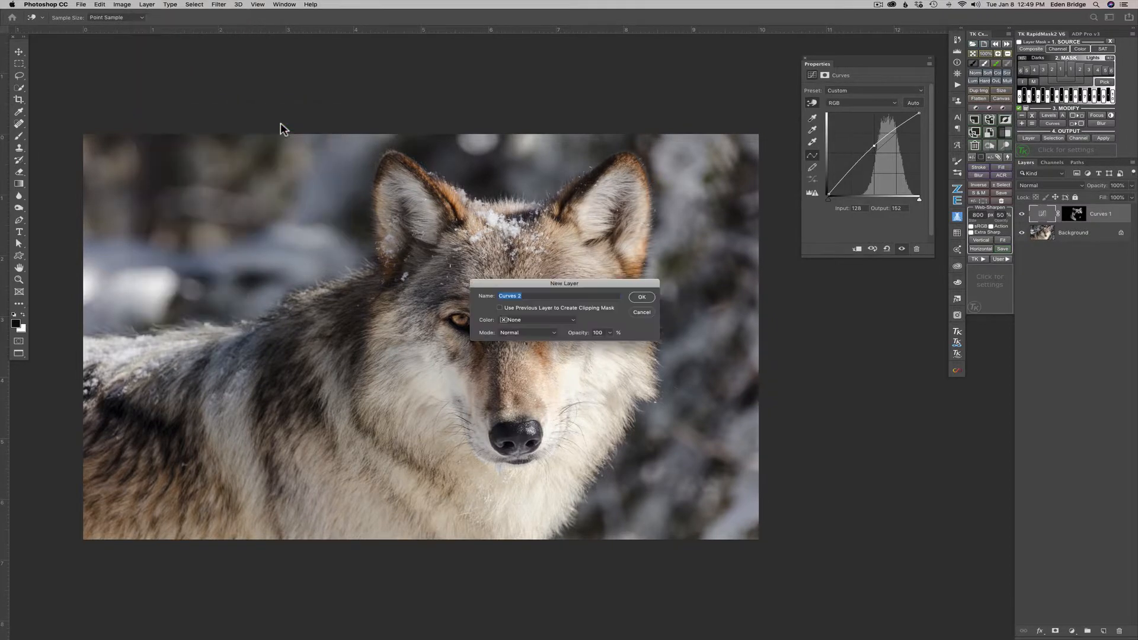
click(642, 298)
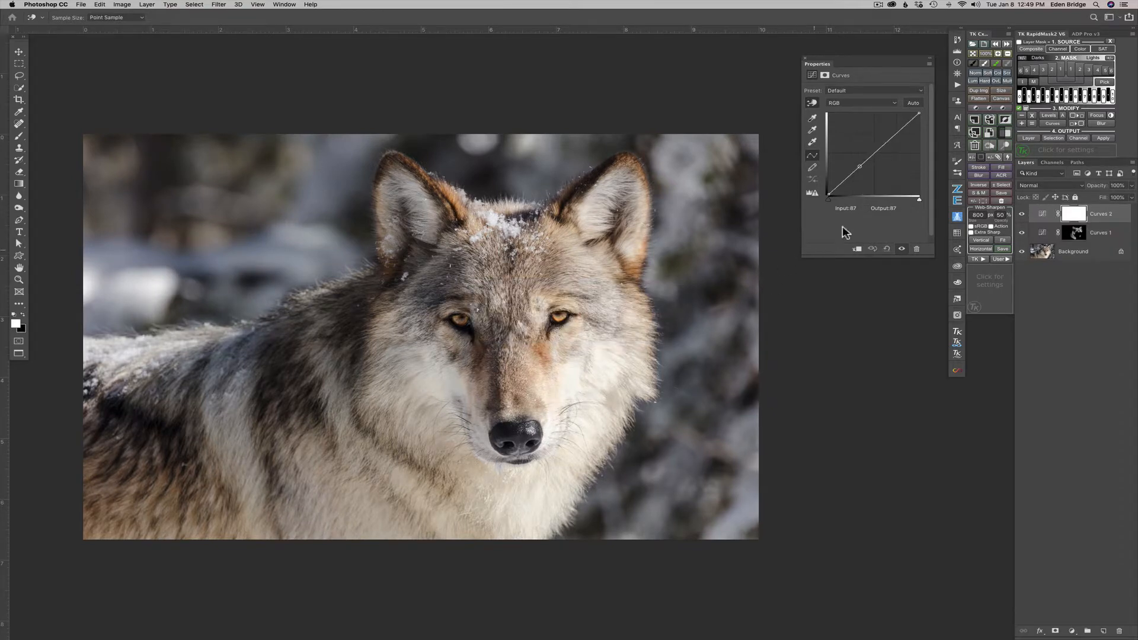
drag(875, 154, 874, 161)
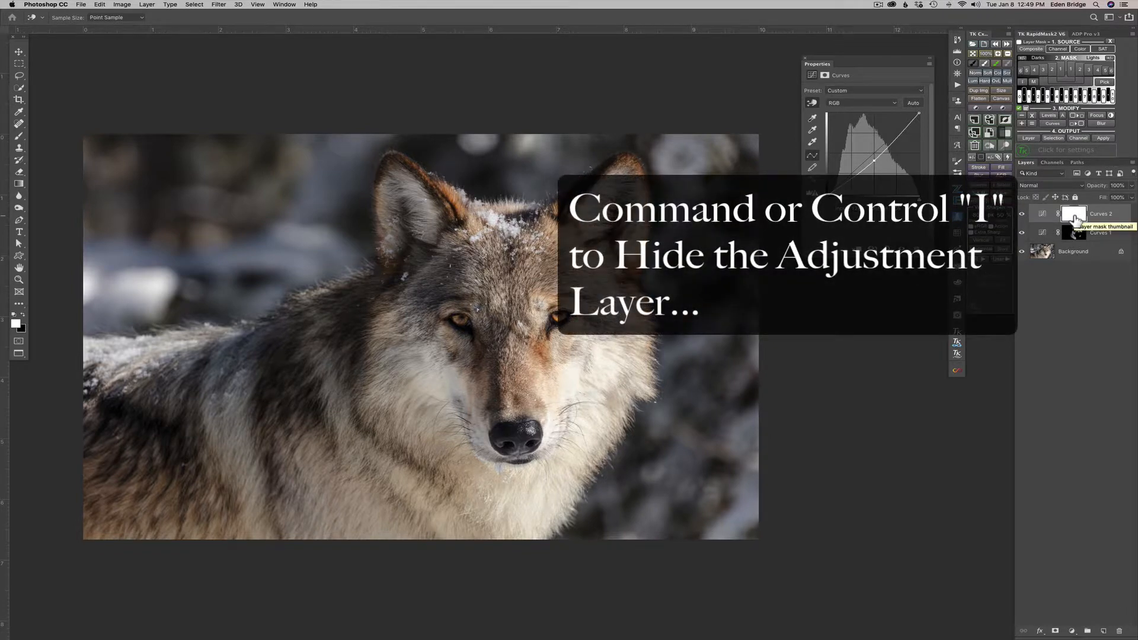
key(super+i)
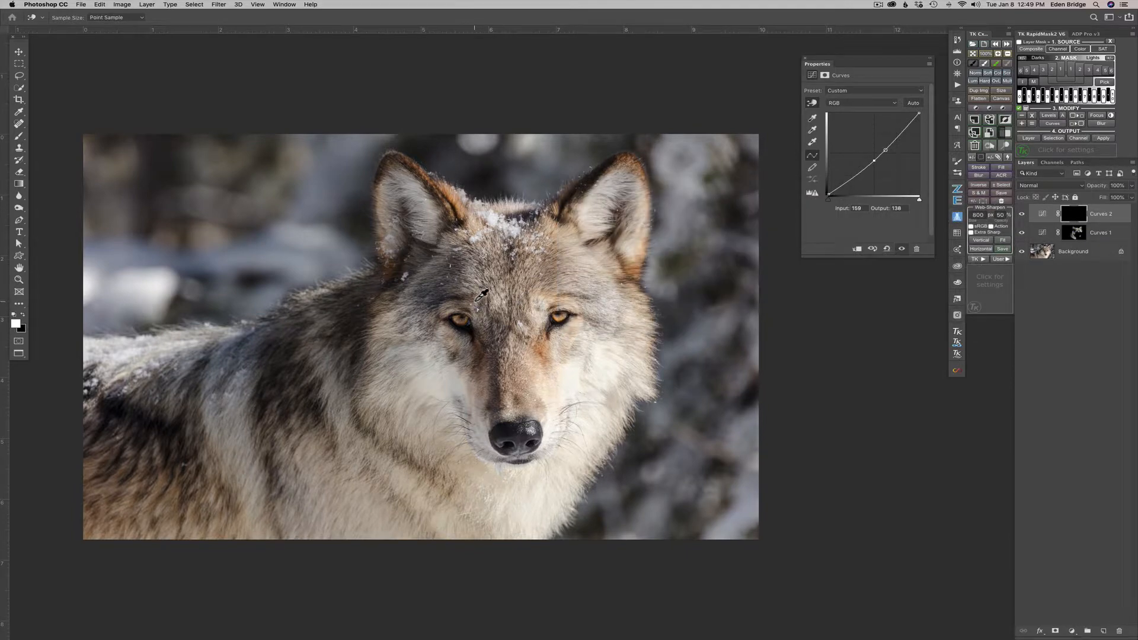
Brush white on the Curves 2 mask over the wolf's fur and, with an enlarged brush, over the blurred background
key(b)
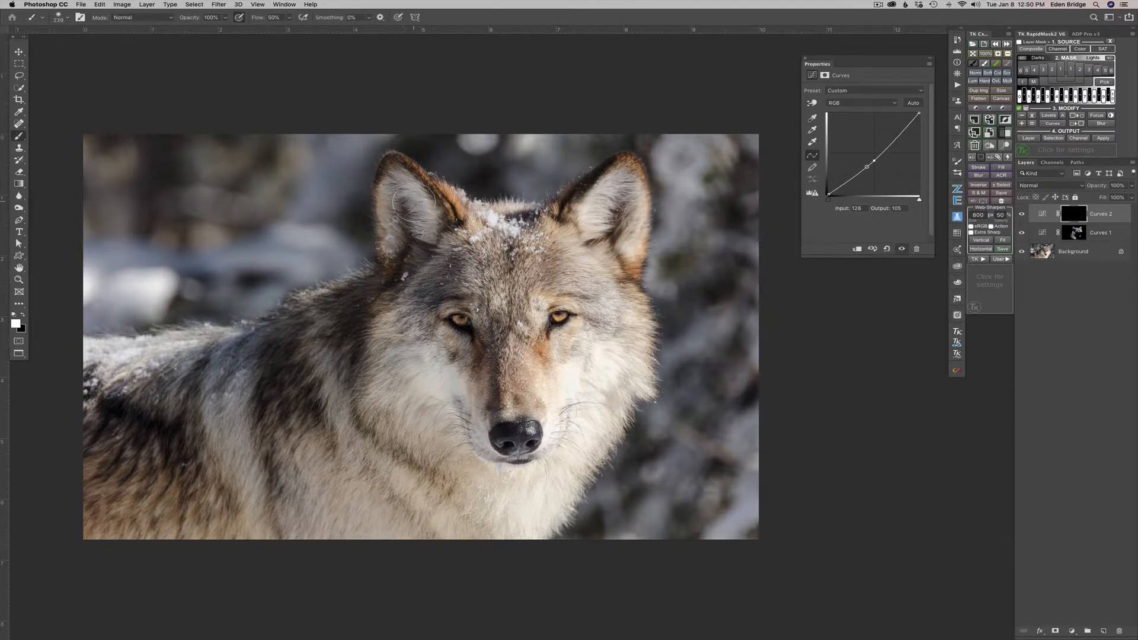
mouse_move(413, 202)
mouse_down()
mouse_move(405, 265)
mouse_move(393, 178)
mouse_move(434, 238)
mouse_move(635, 278)
mouse_move(506, 438)
mouse_move(471, 360)
mouse_move(479, 397)
mouse_move(518, 419)
mouse_move(605, 356)
mouse_move(532, 488)
mouse_move(446, 462)
mouse_move(381, 318)
mouse_move(357, 315)
mouse_move(297, 399)
mouse_move(295, 472)
mouse_move(334, 530)
mouse_move(256, 484)
mouse_move(202, 380)
mouse_move(165, 395)
mouse_move(116, 371)
mouse_move(150, 384)
mouse_move(211, 460)
mouse_move(139, 462)
mouse_move(235, 490)
mouse_move(376, 503)
mouse_move(293, 530)
mouse_move(434, 525)
mouse_move(342, 353)
mouse_up()
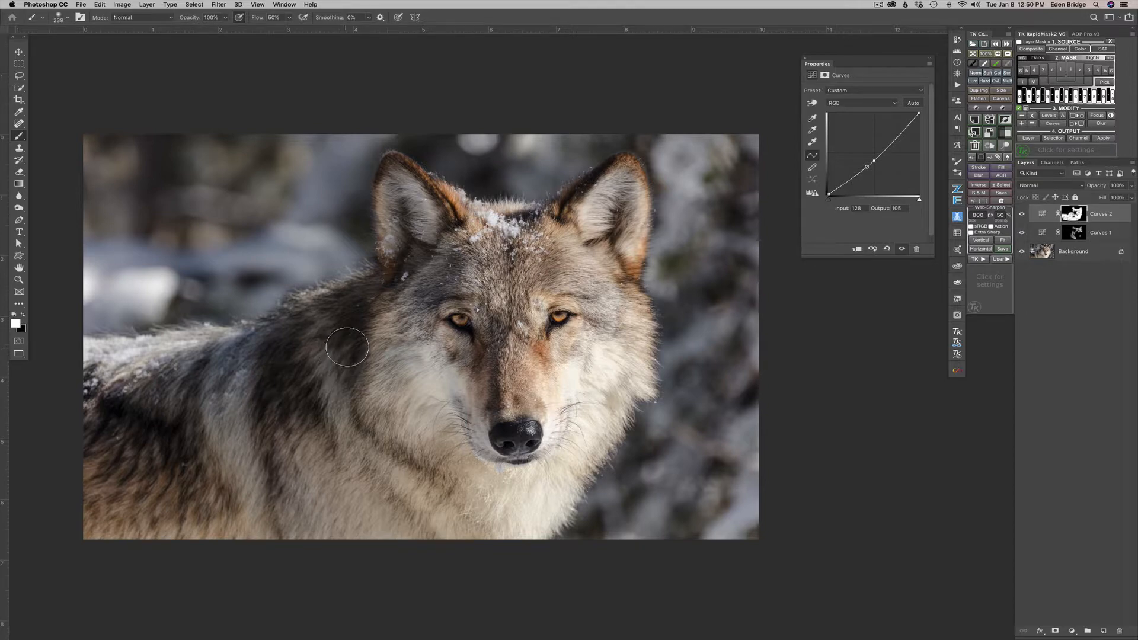
mouse_move(227, 217)
mouse_down()
mouse_move(262, 204)
mouse_move(286, 221)
mouse_up()
mouse_move(174, 189)
mouse_down()
mouse_move(145, 292)
mouse_move(310, 158)
mouse_move(272, 256)
mouse_up()
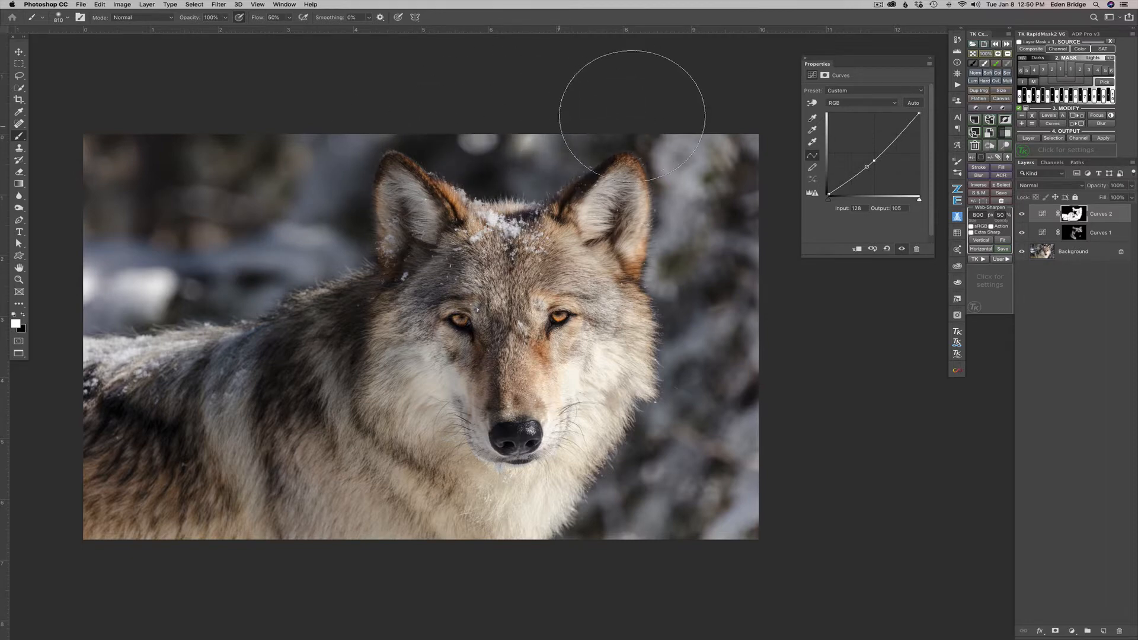
mouse_move(630, 102)
mouse_down()
mouse_move(705, 134)
mouse_move(718, 224)
mouse_move(701, 306)
mouse_move(720, 420)
mouse_move(648, 539)
mouse_up()
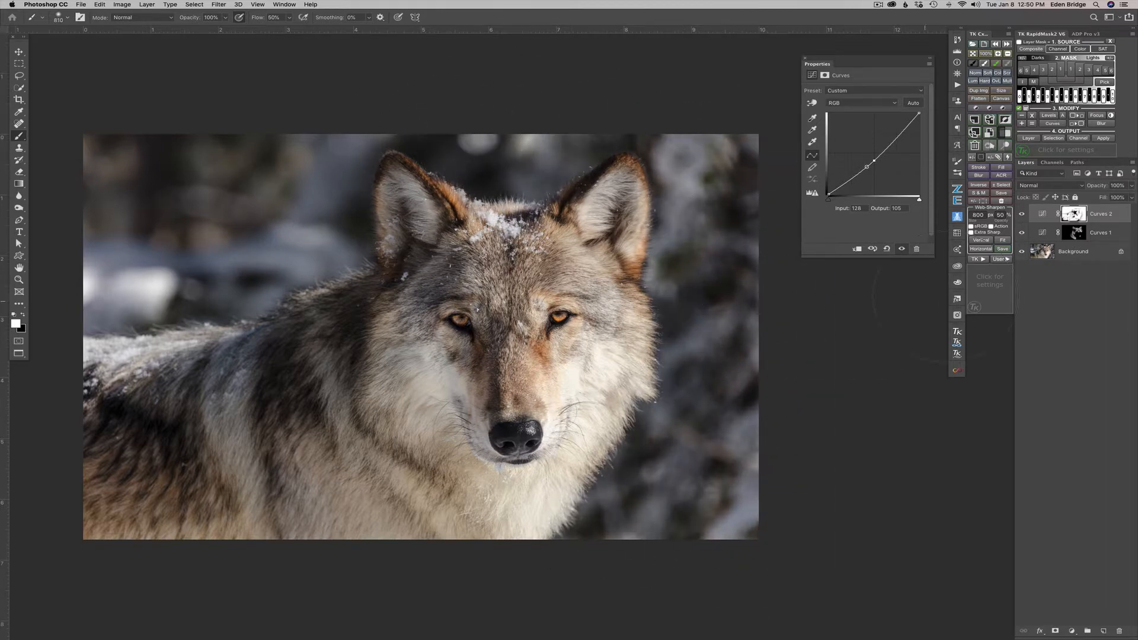
Compare the image with Curves 2 hidden and shown, and inspect its layer mask on its own
click(1024, 217)
click(1025, 215)
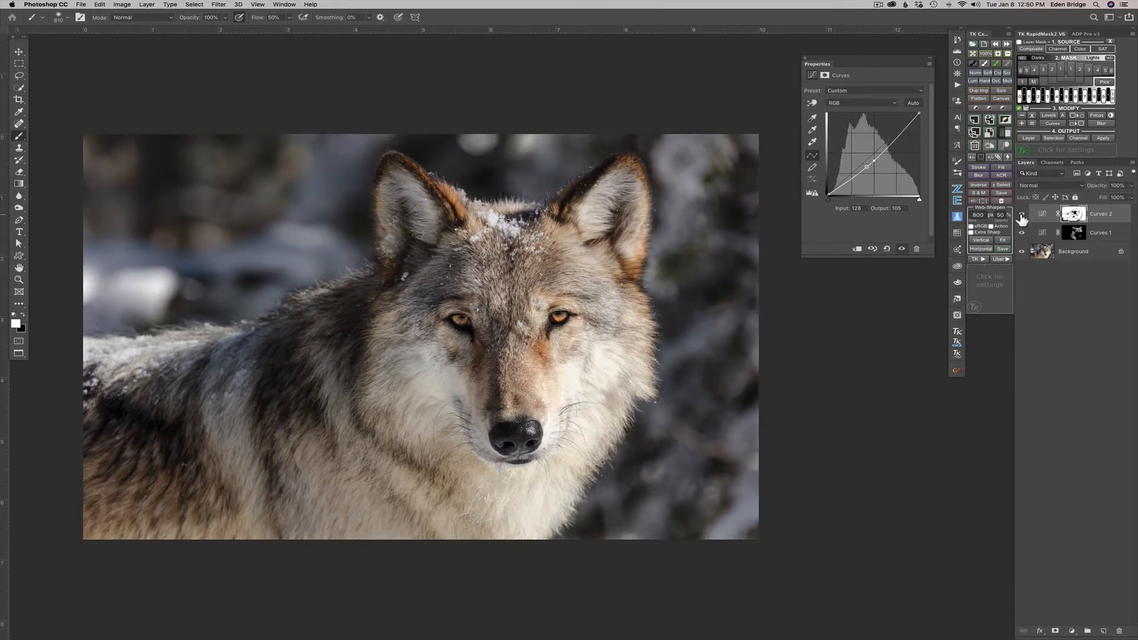
click(1023, 214)
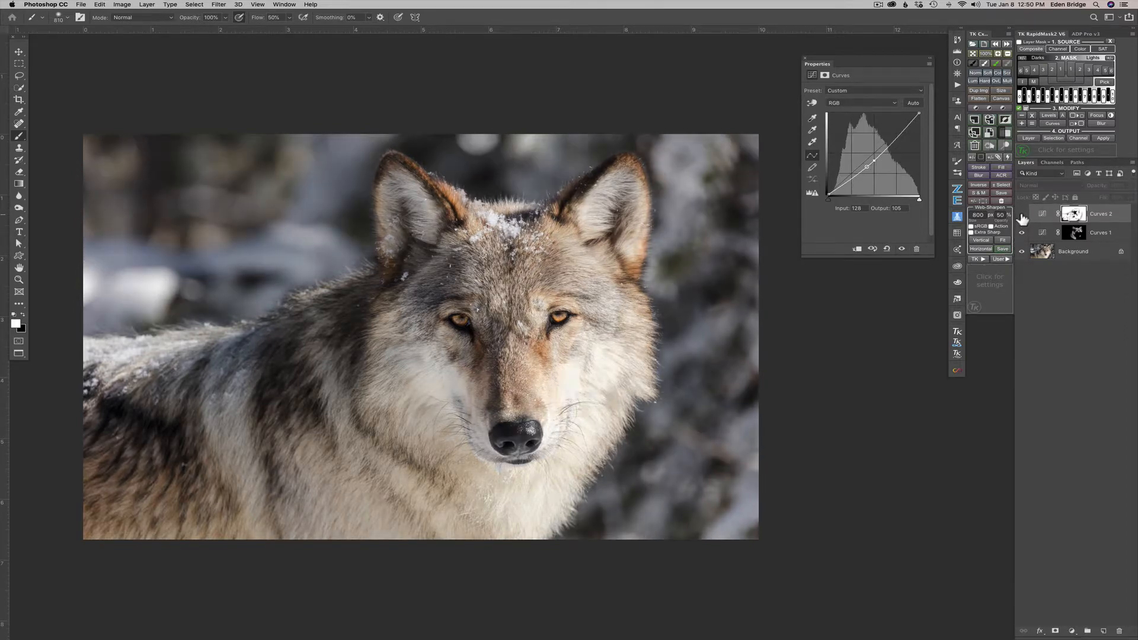
alt+click(1074, 216)
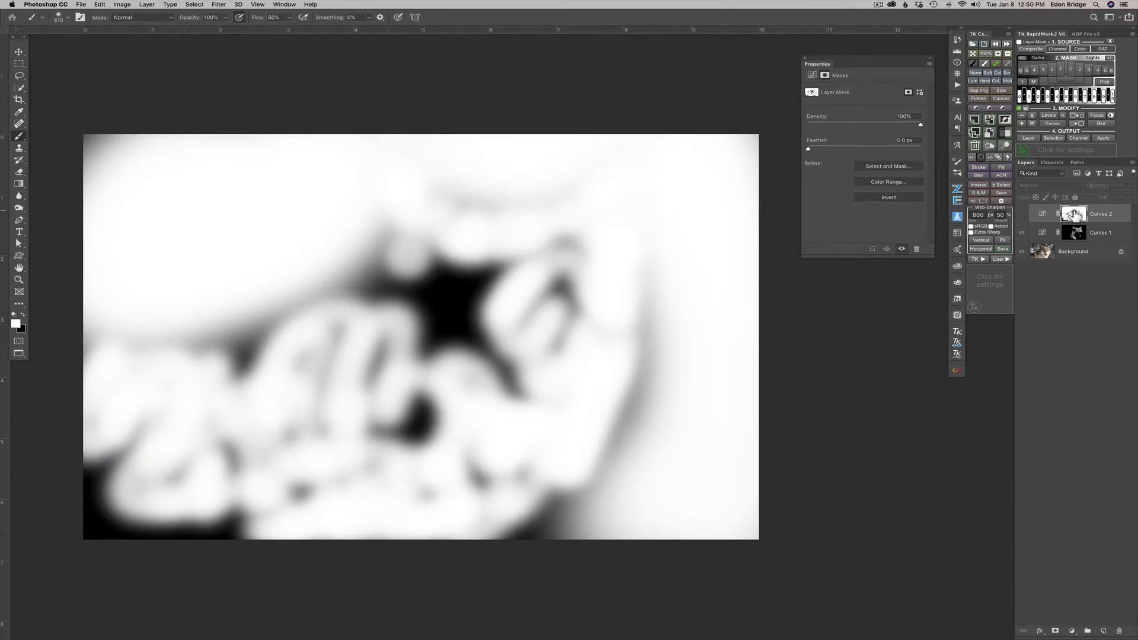
alt+click(1074, 215)
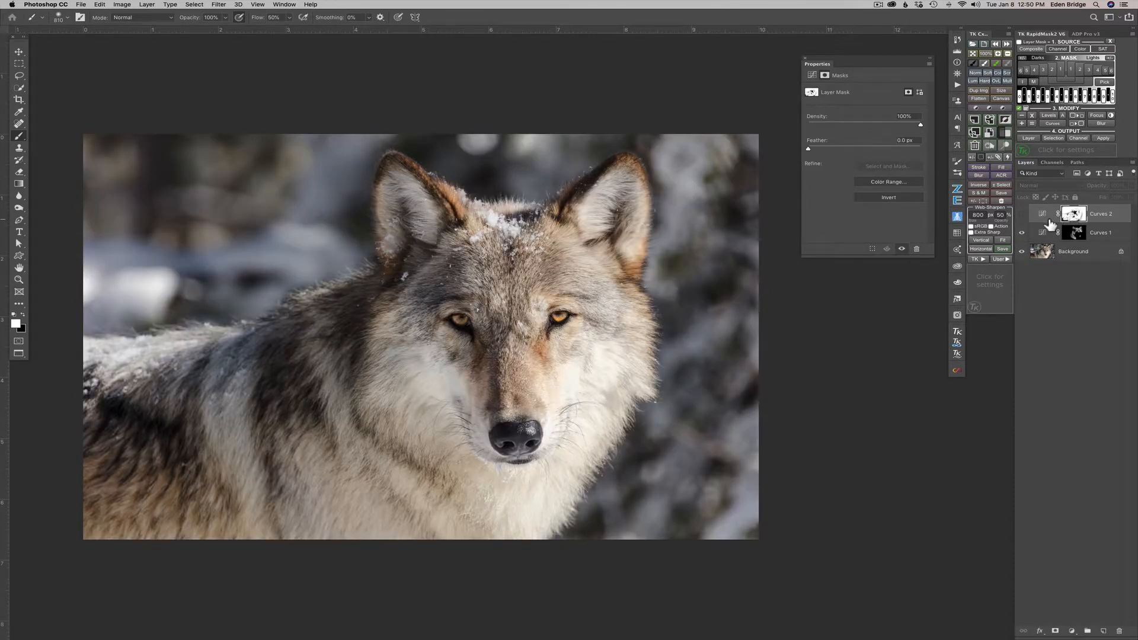
Apply the merged RGB image, inverted and blended with Multiply at 100% opacity, to the Curves 2 mask, and show Curves 2
click(123, 5)
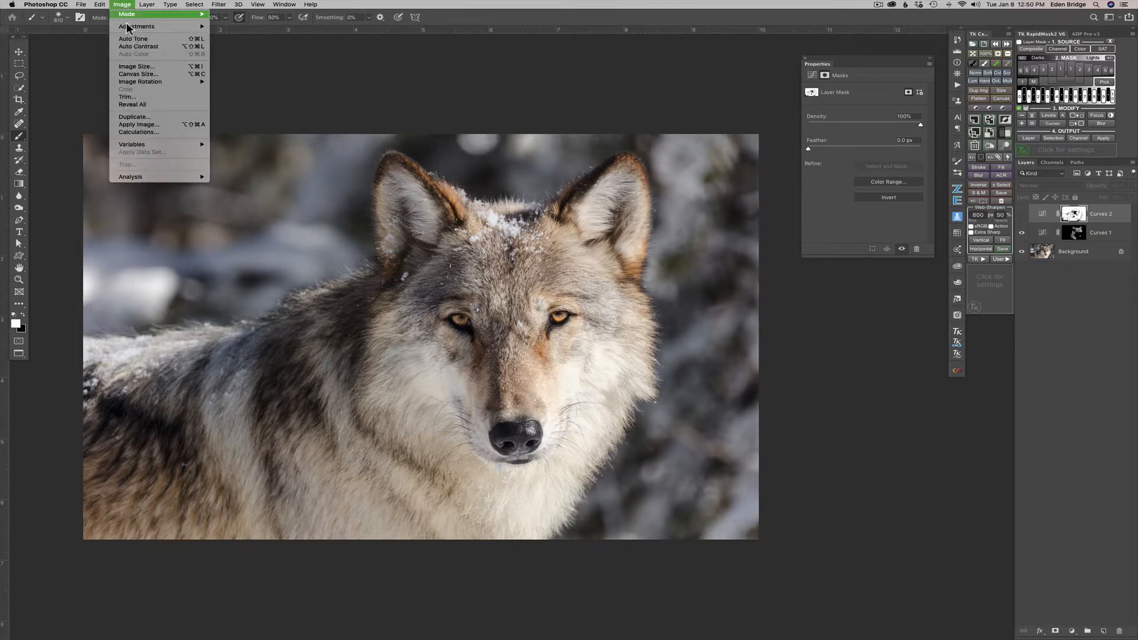
click(151, 118)
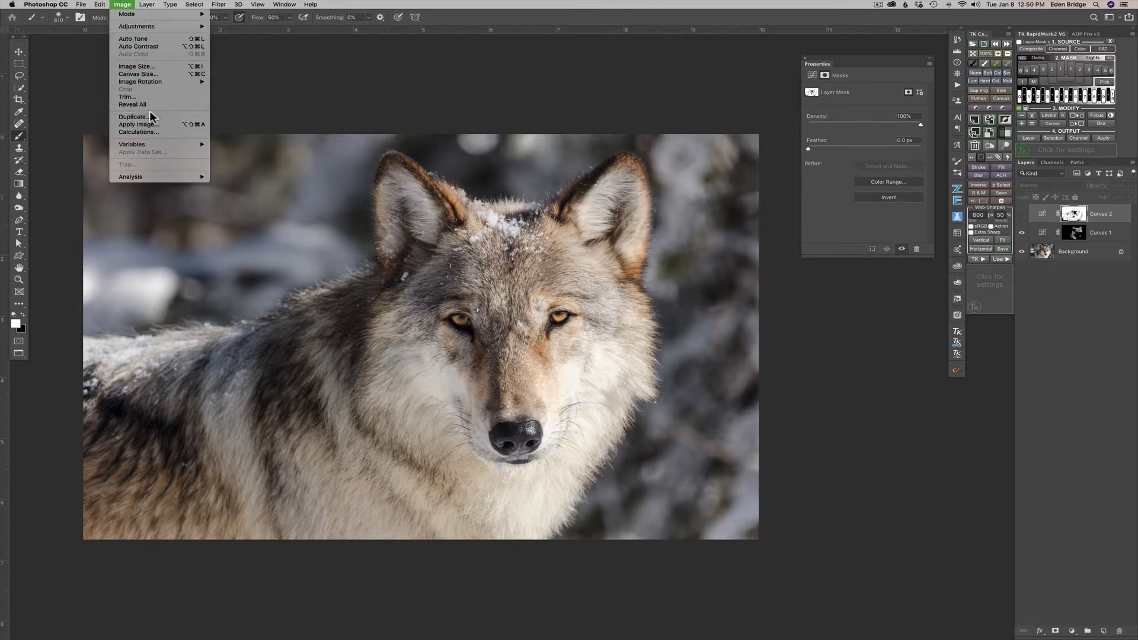
click(152, 126)
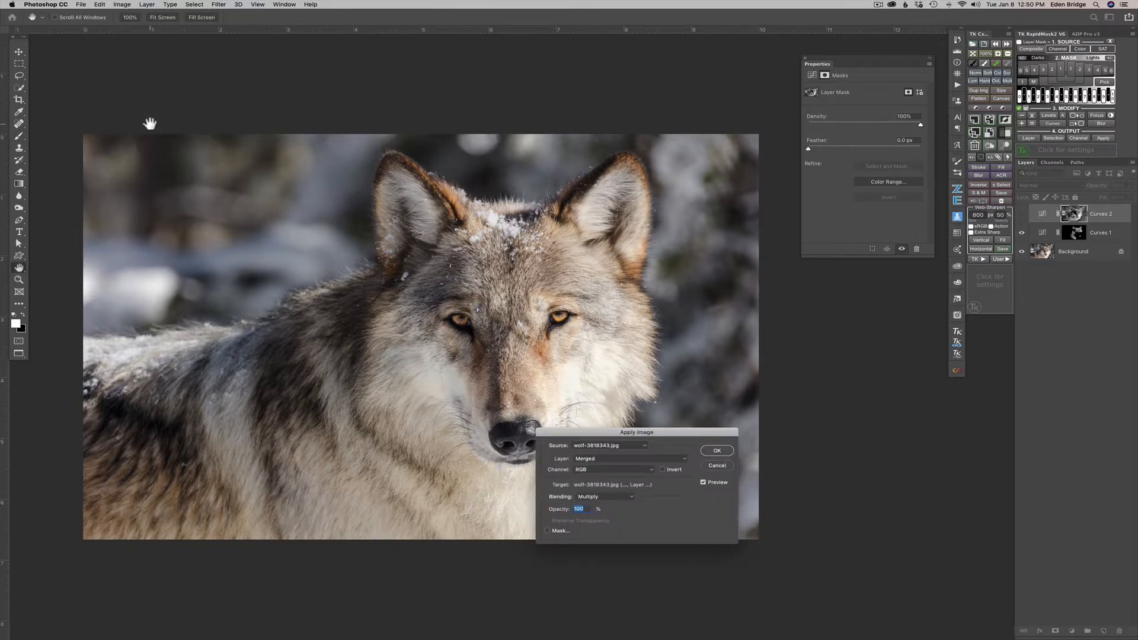
click(663, 470)
click(717, 450)
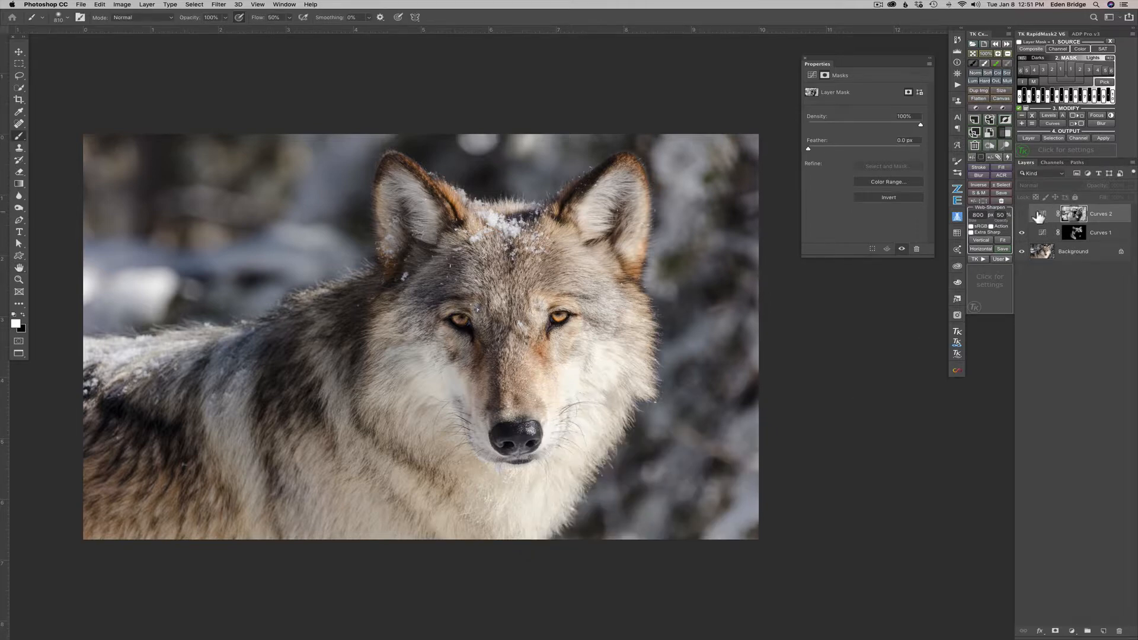
click(1022, 215)
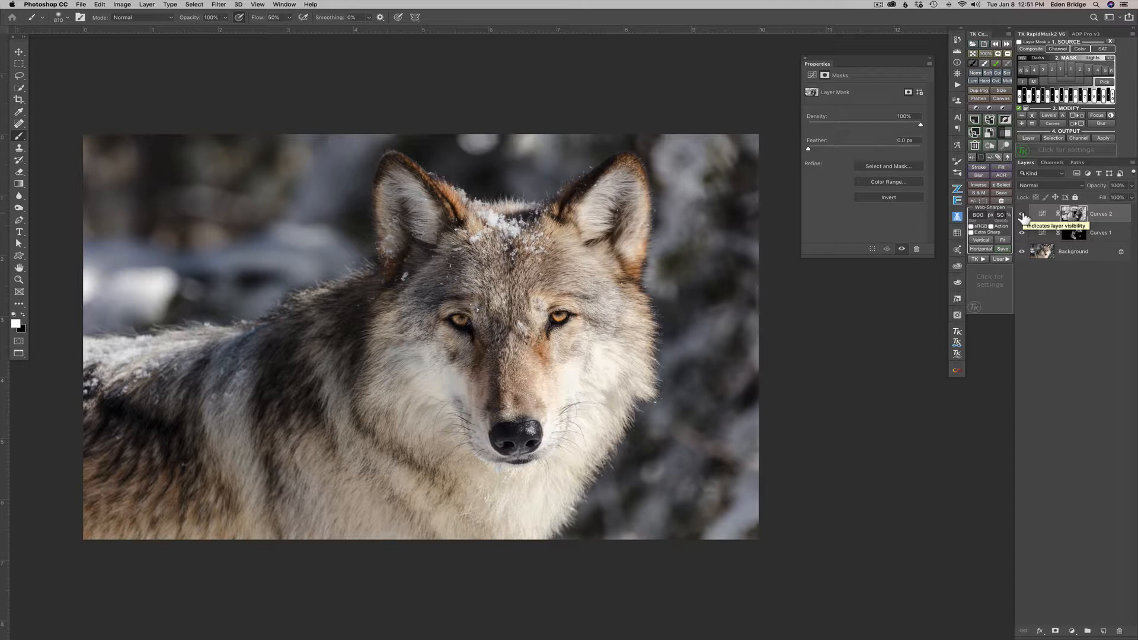
Compare the image with Curves 2 off and on, and shift its curve's midtone point slightly toward the highlights
click(1022, 214)
click(1022, 214)
click(1022, 214)
click(1022, 214)
click(1044, 217)
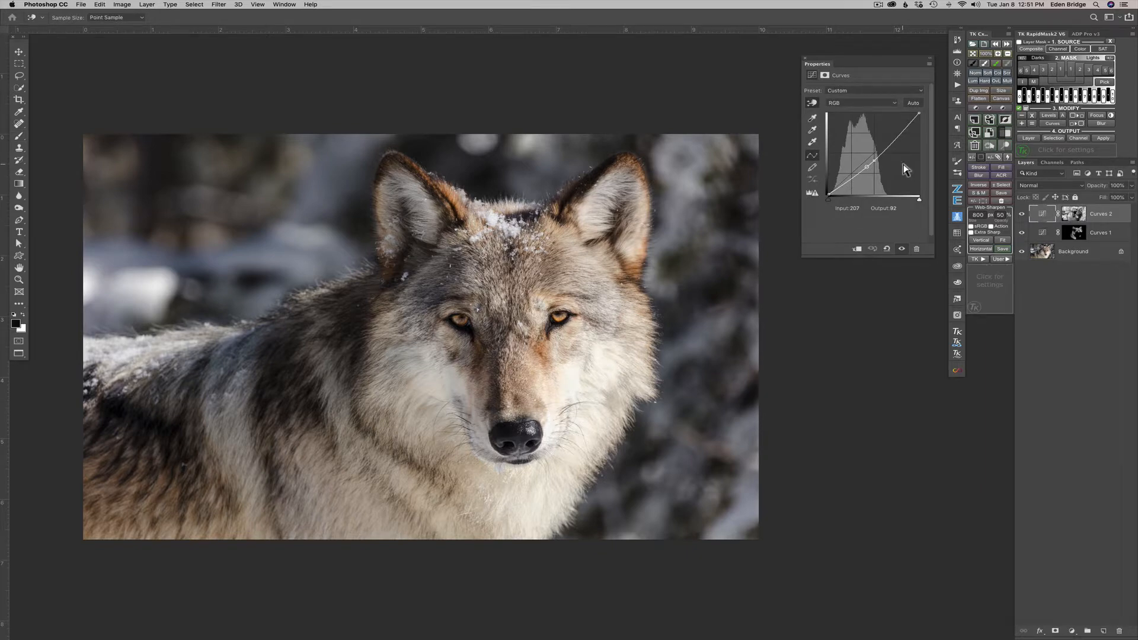
drag(867, 167, 874, 162)
Group the Curves 1 and Curves 2 layers into a new group named "Dodge and Burn"
shift+click(1121, 235)
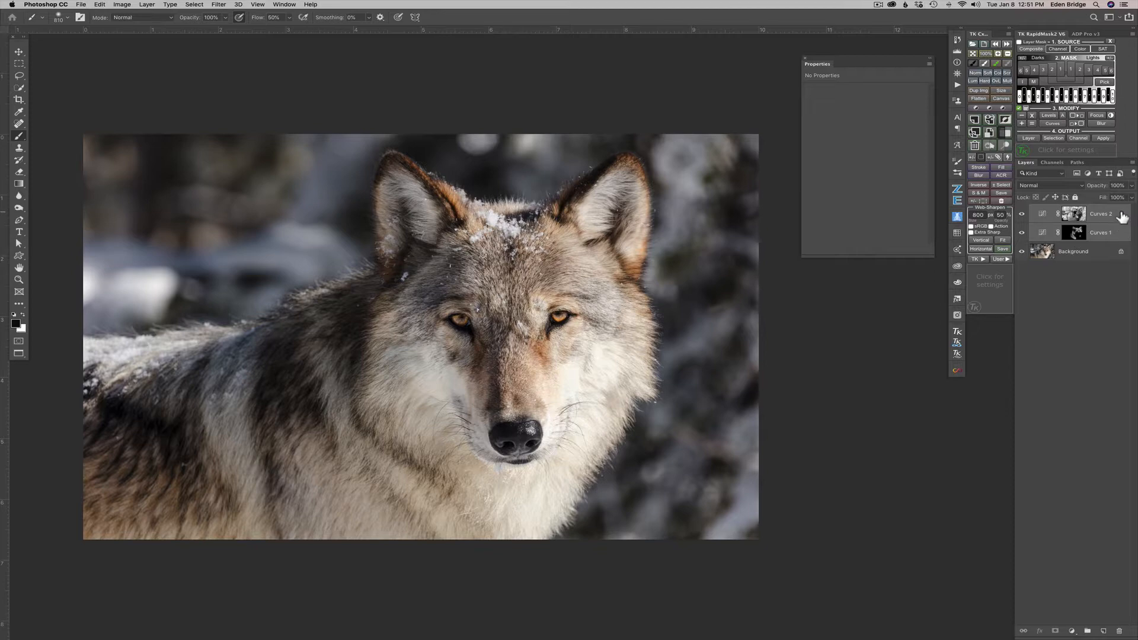
right_click(1121, 216)
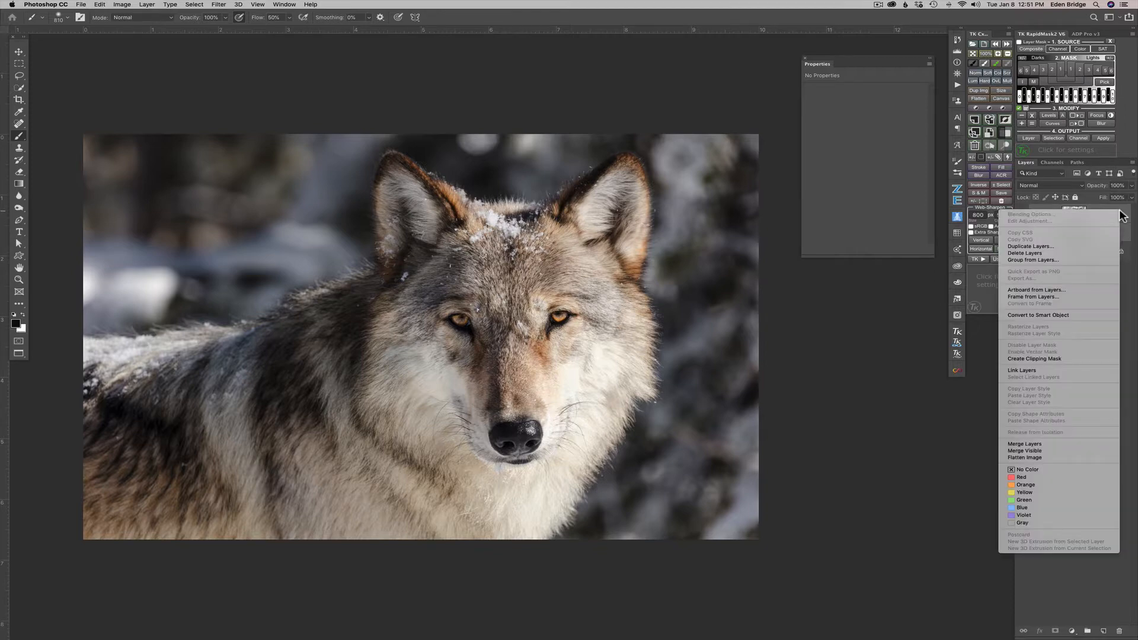
click(1061, 258)
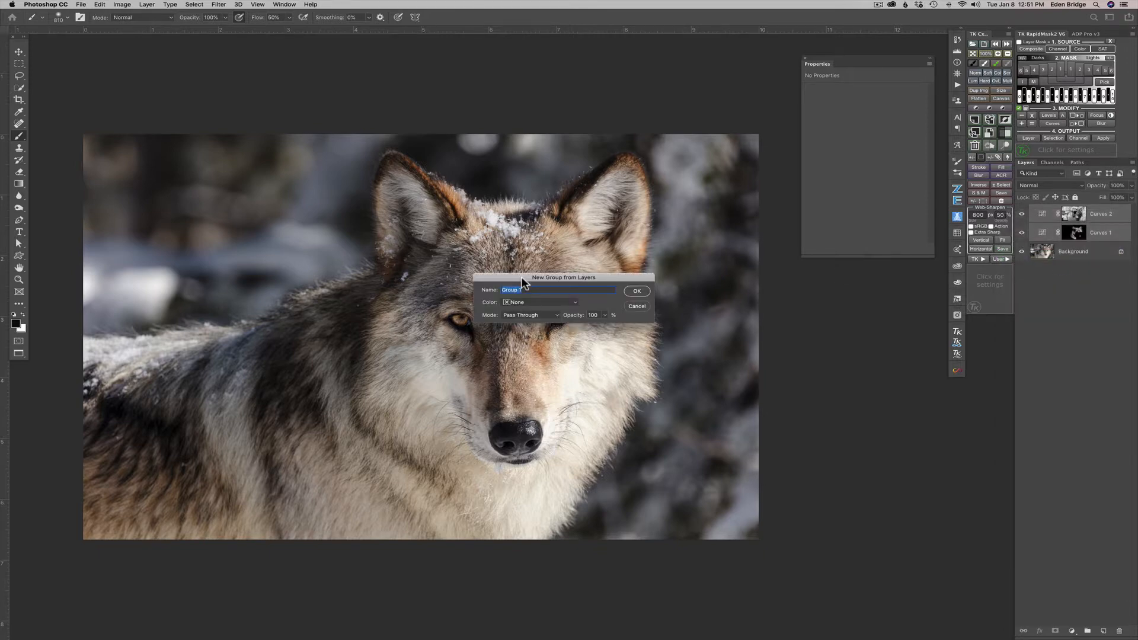
text(Dodge and Burn)
click(646, 294)
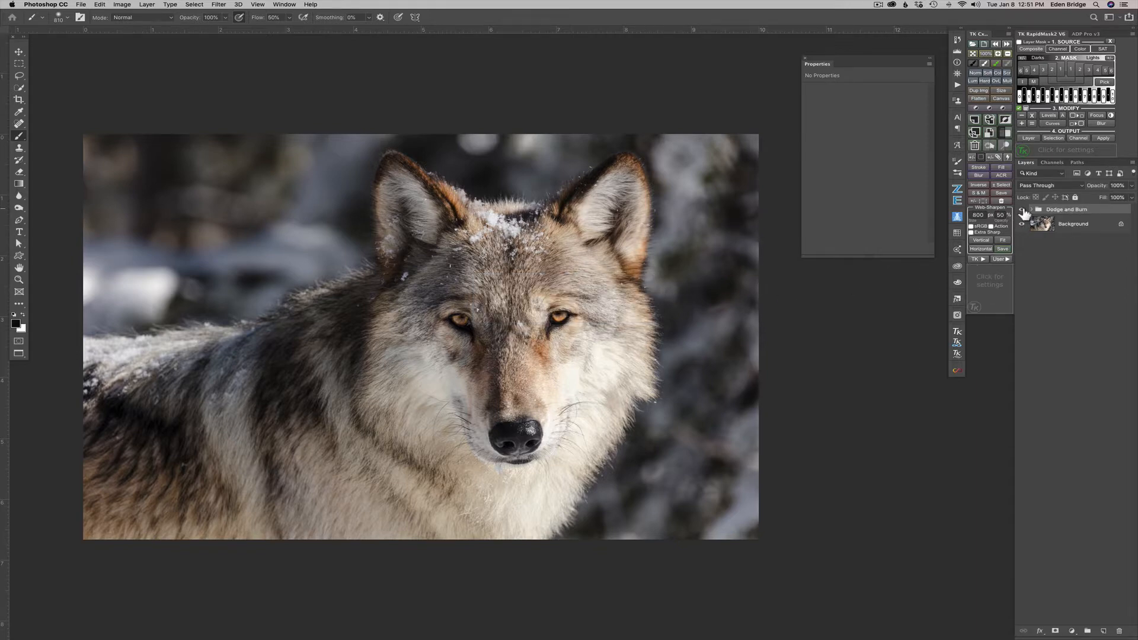
Compare the image before and after by repeatedly hiding and showing the Dodge and Burn group
click(1023, 211)
click(1024, 211)
click(1024, 211)
click(1023, 211)
click(1024, 211)
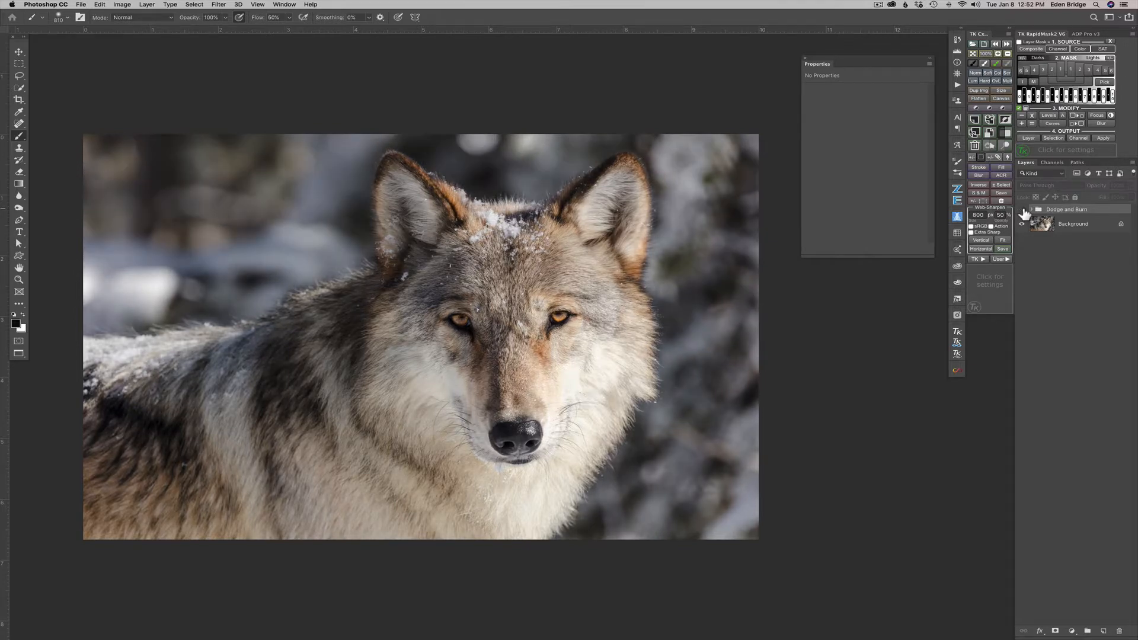
click(1023, 211)
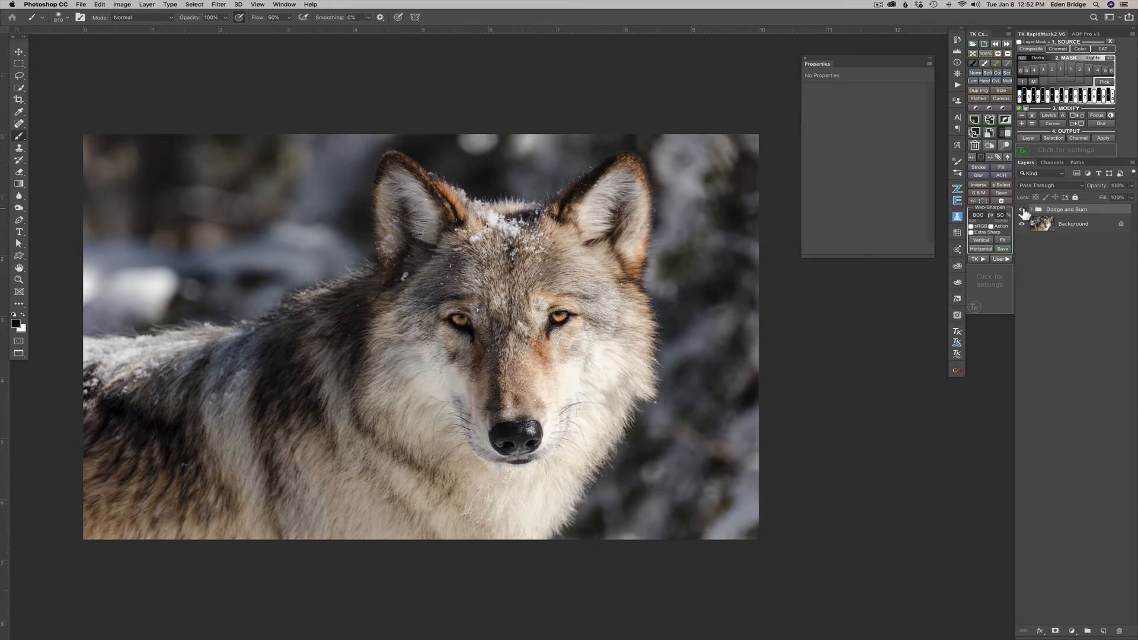
click(1023, 211)
click(1023, 211)
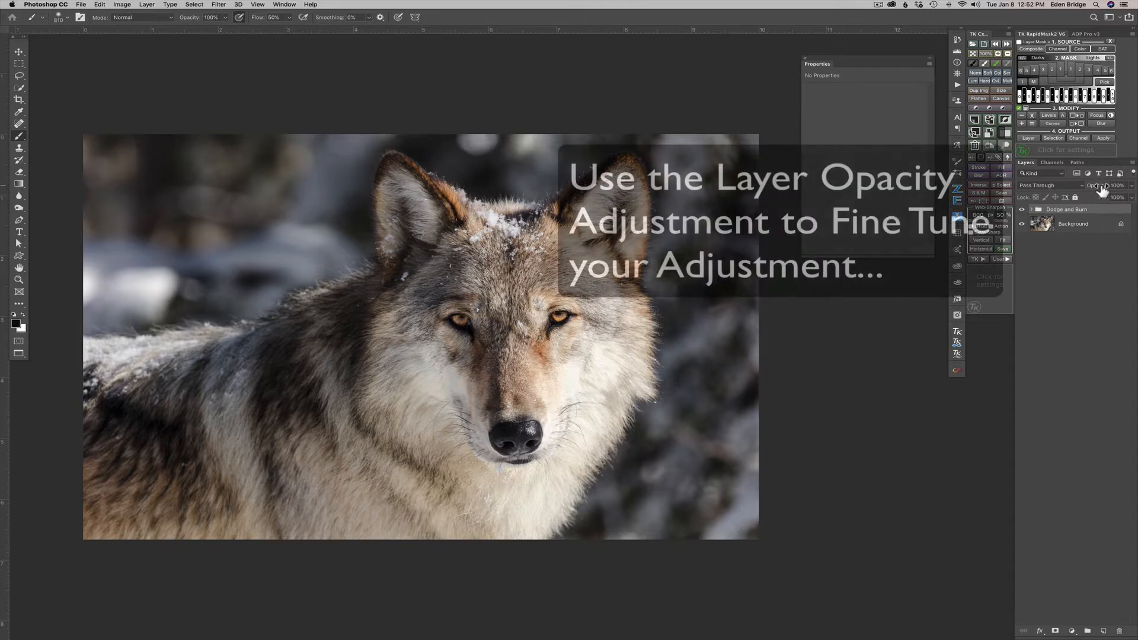
Try a lower opacity on the Dodge and Burn group, set it back to 100%, and expand the group
mouse_move(1103, 190)
mouse_down()
mouse_move(857, 169)
mouse_move(894, 172)
mouse_up()
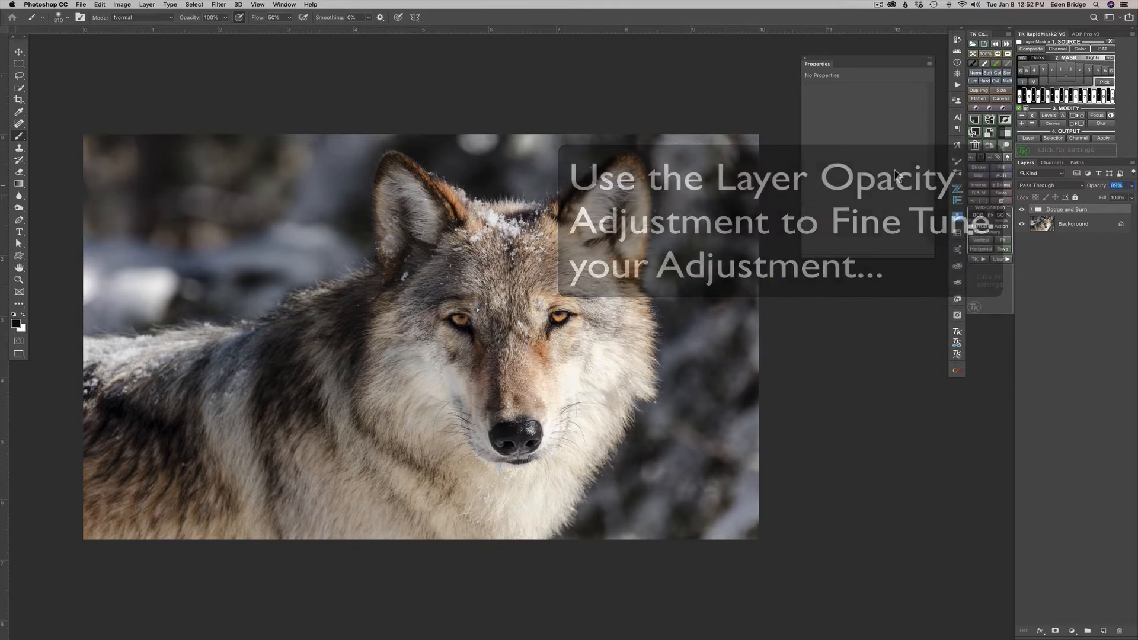
drag(917, 172, 1016, 190)
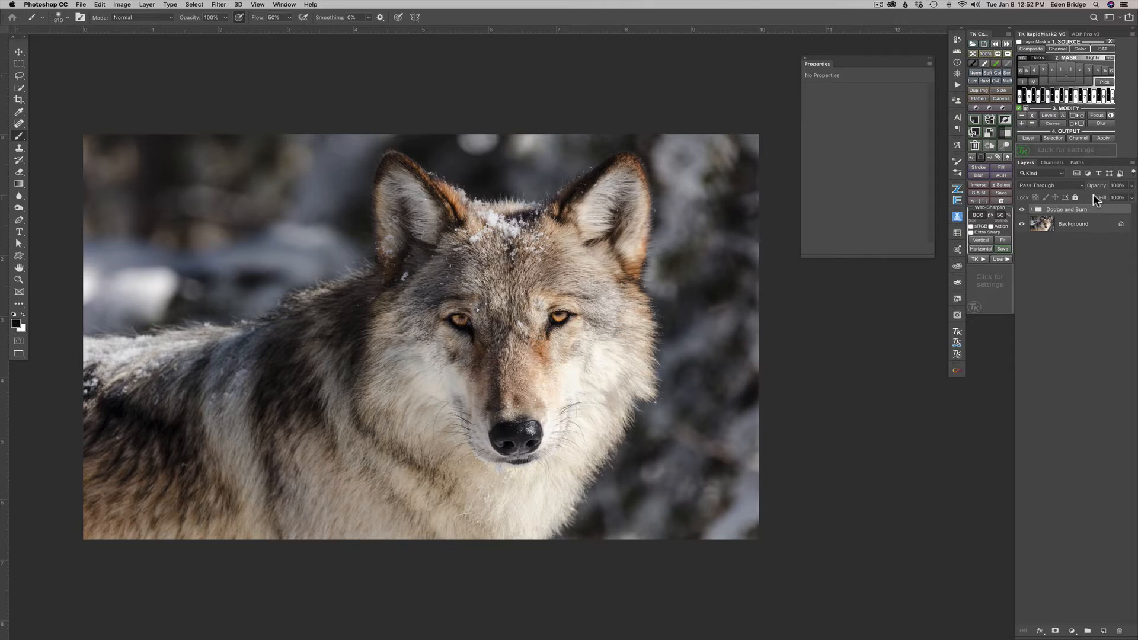
click(1032, 210)
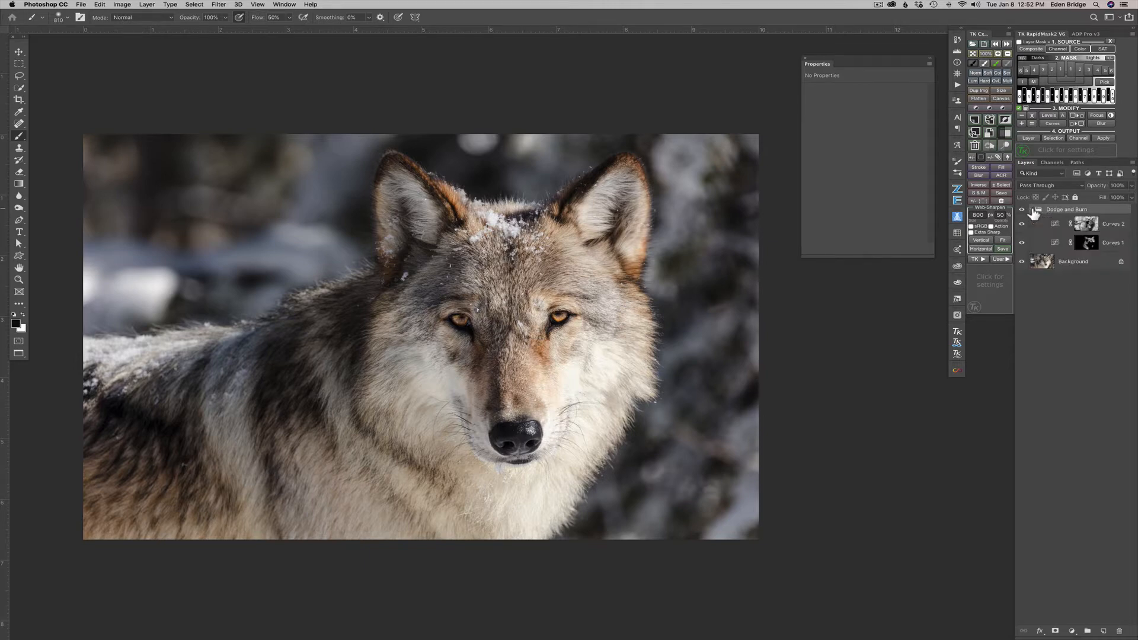